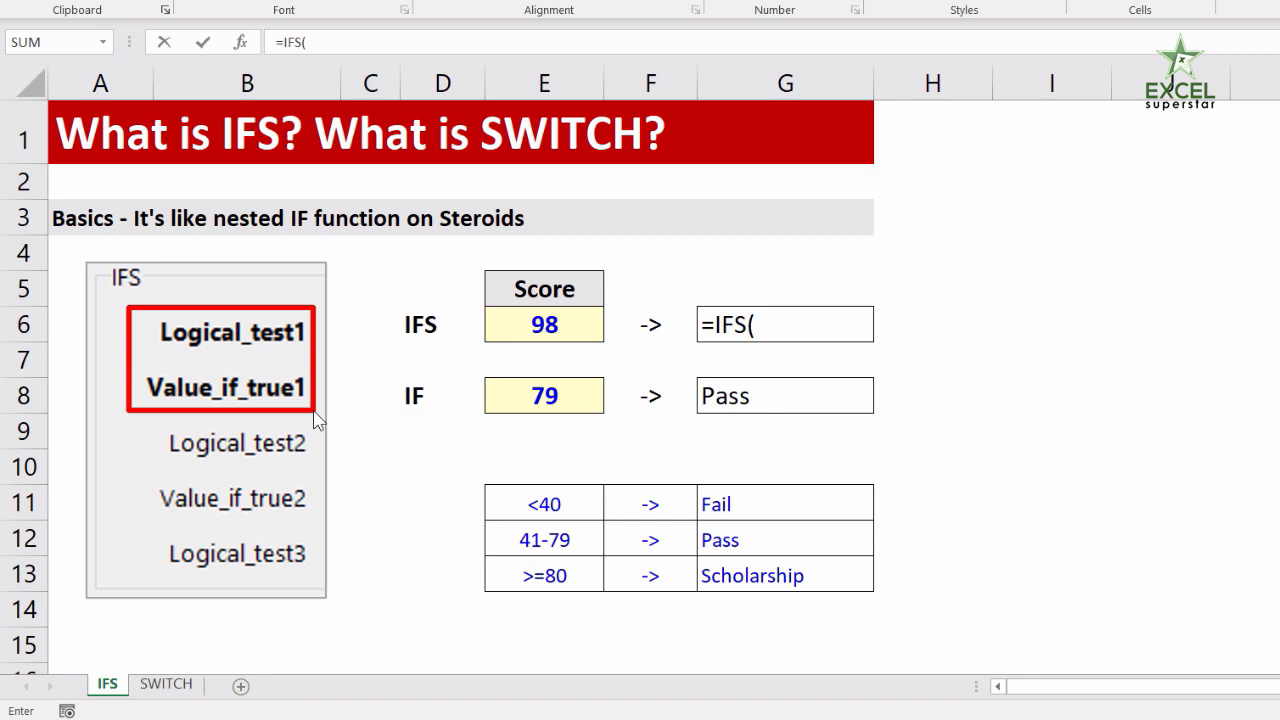
Step: Add the first condition to the IFS formula in G6, returning "Fail" when E6<40
{"action": "key", "text": "Escape"}
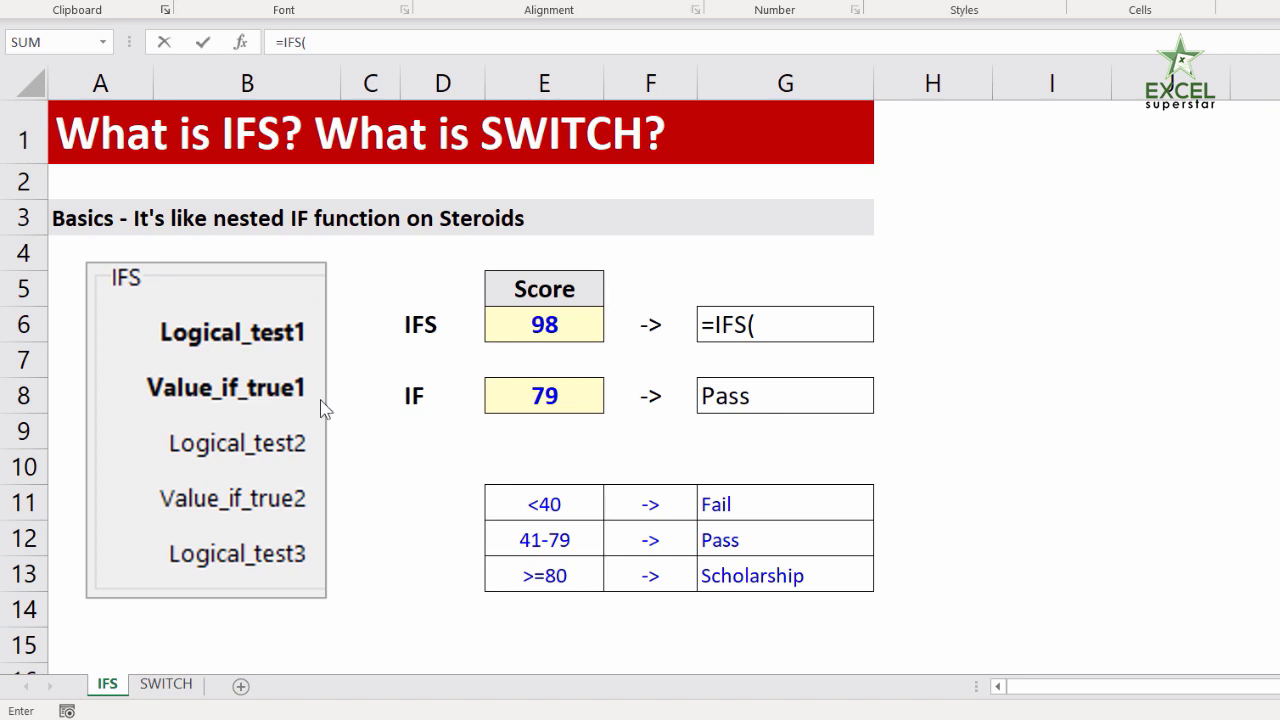
{"action": "left_click", "coordinate": [784, 332]}
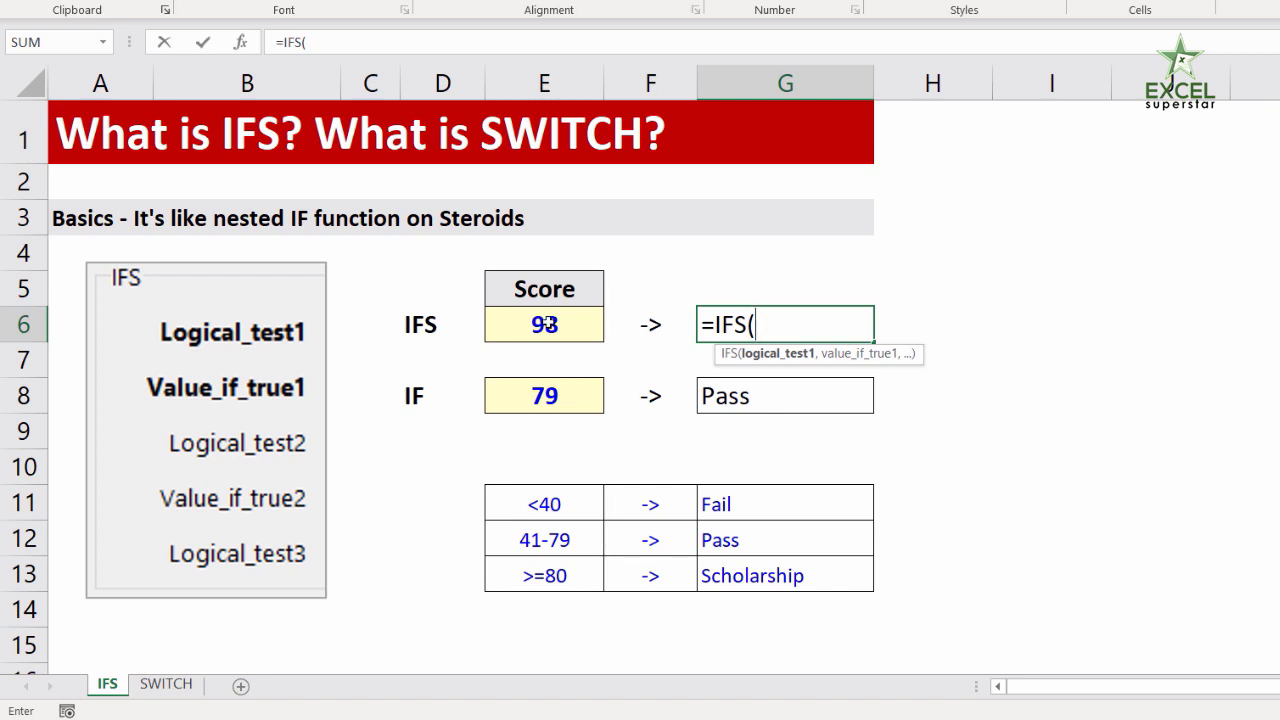
{"action": "left_click", "coordinate": [548, 324]}
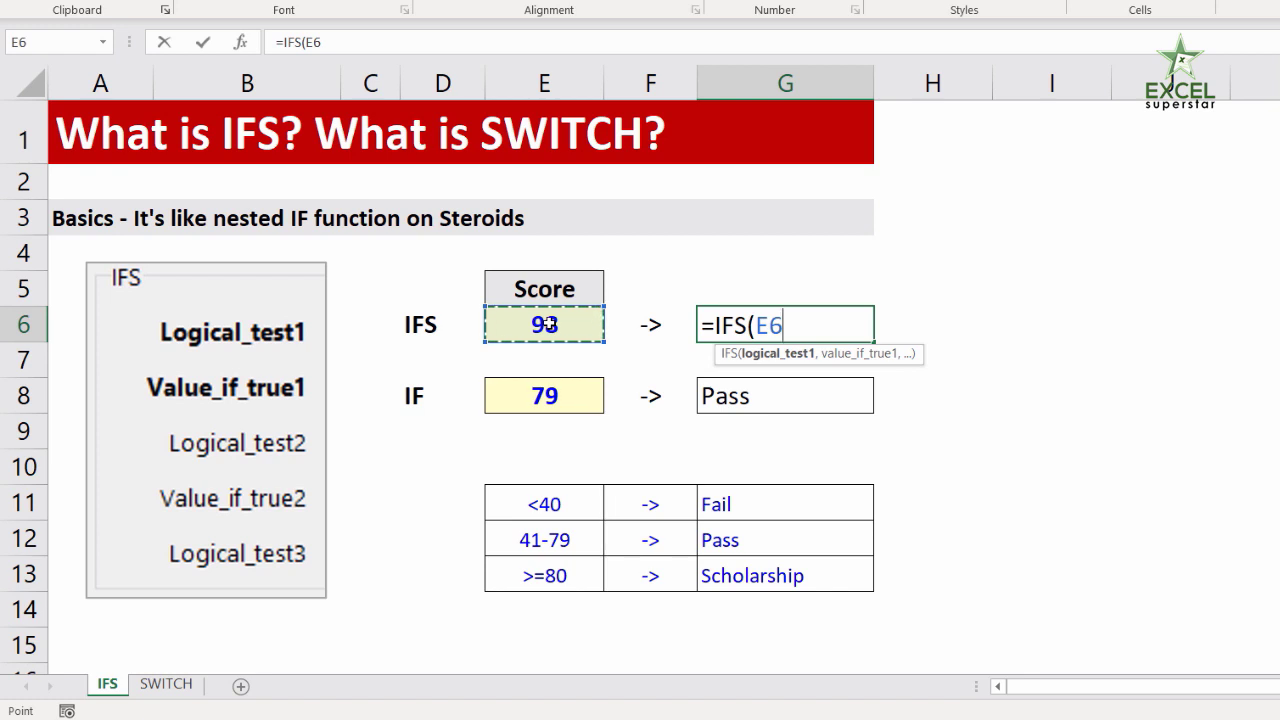
{"action": "type", "text": "<40,"}
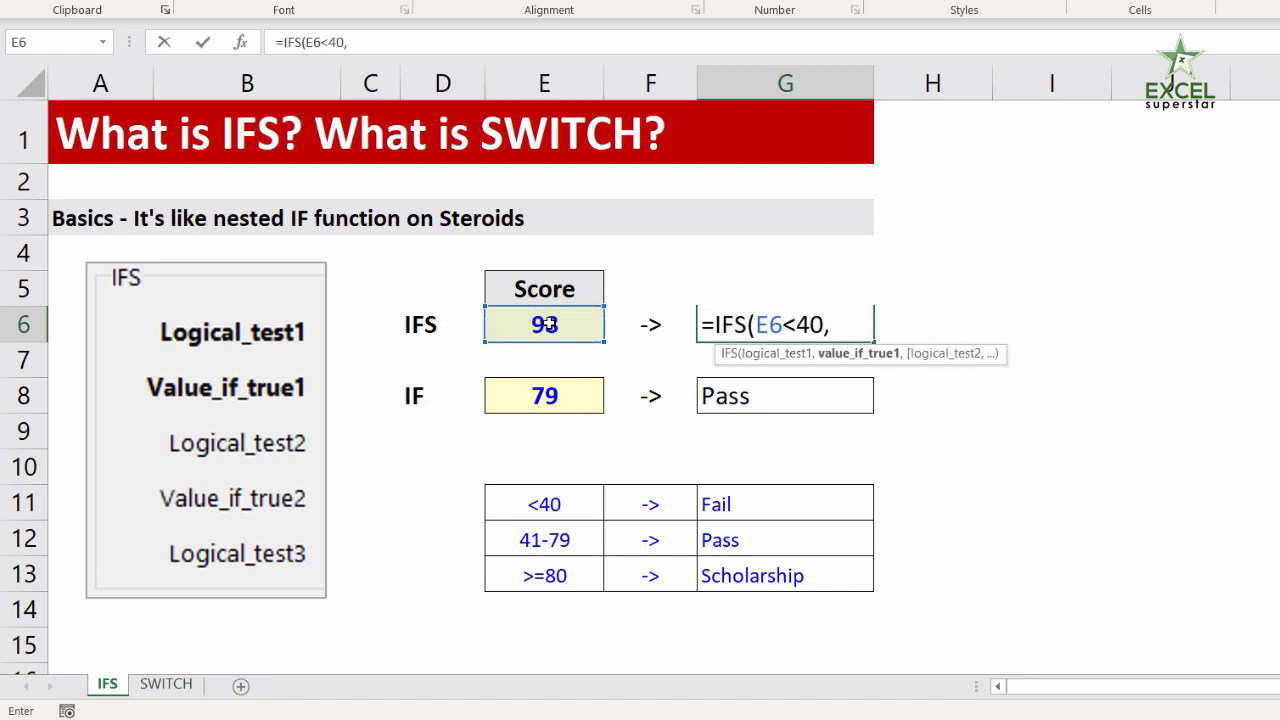
{"action": "type", "text": "\"Fail\","}
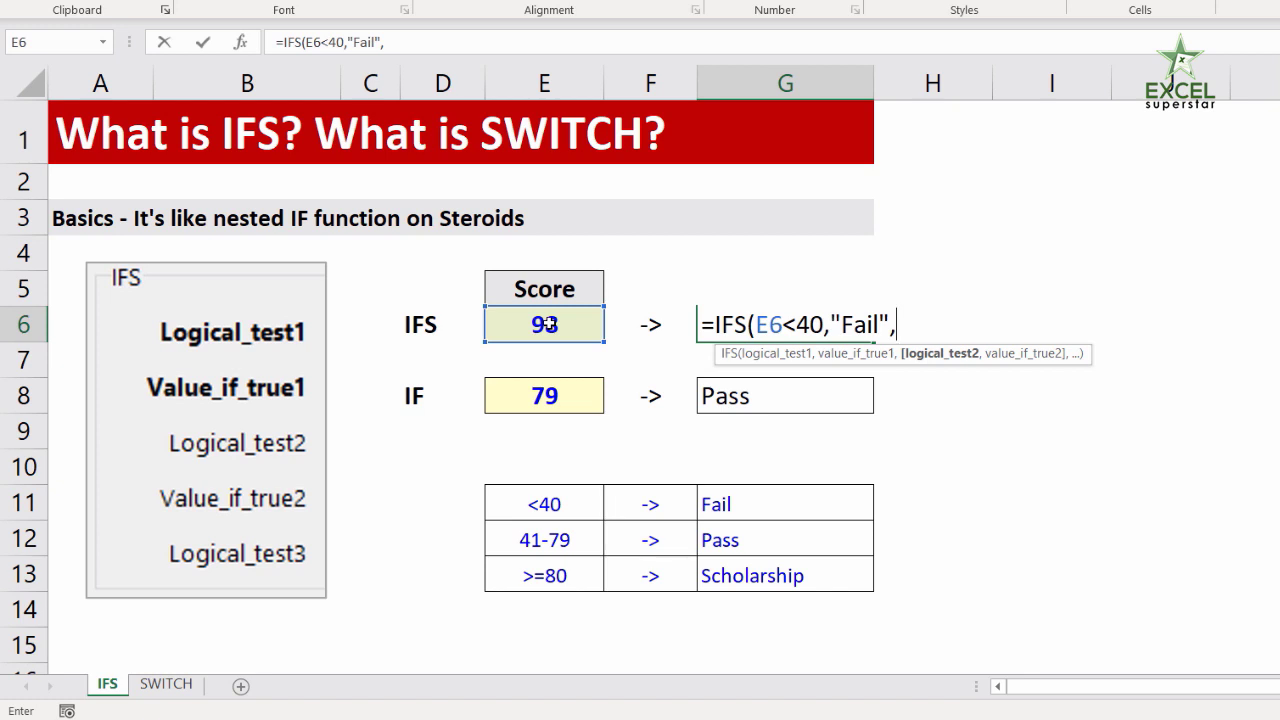
Step: Add the second condition to the G6 formula, returning "Pass" when E6<80
{"action": "type", "text": "if"}
{"action": "key", "text": "BackSpace"}
{"action": "key", "text": "BackSpace"}
{"action": "left_click", "coordinate": [557, 325]}
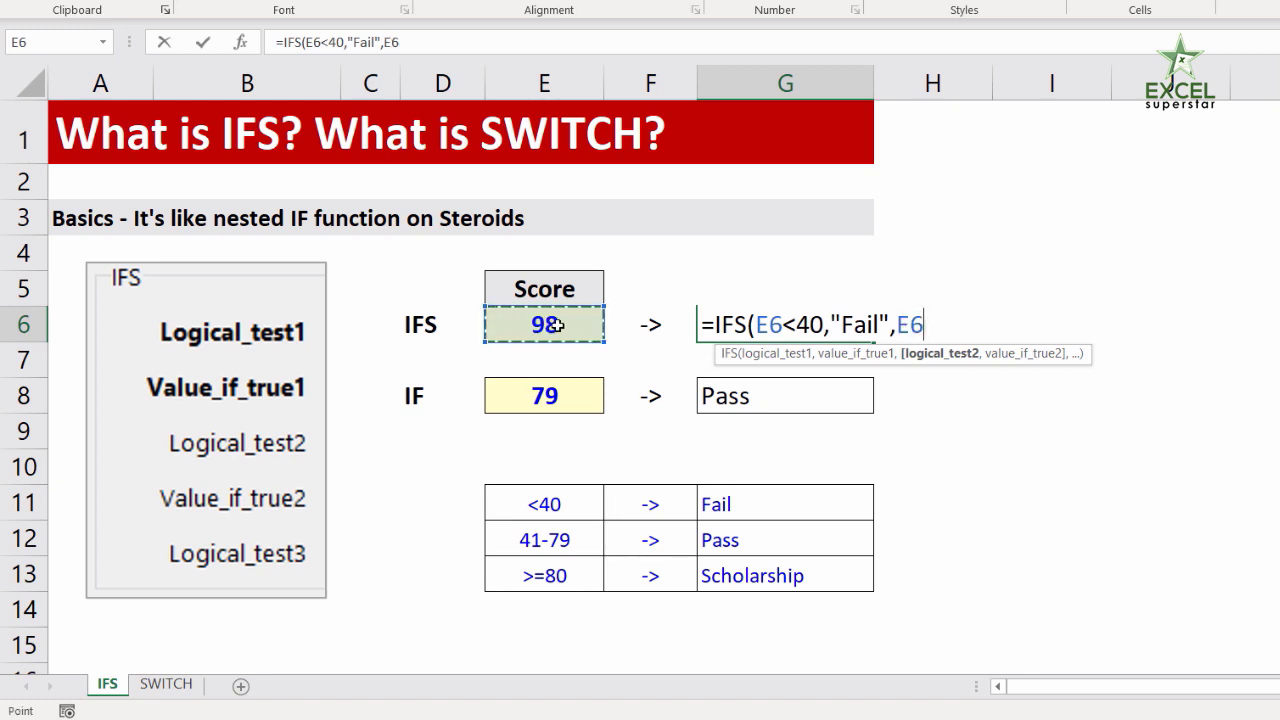
{"action": "type", "text": "<"}
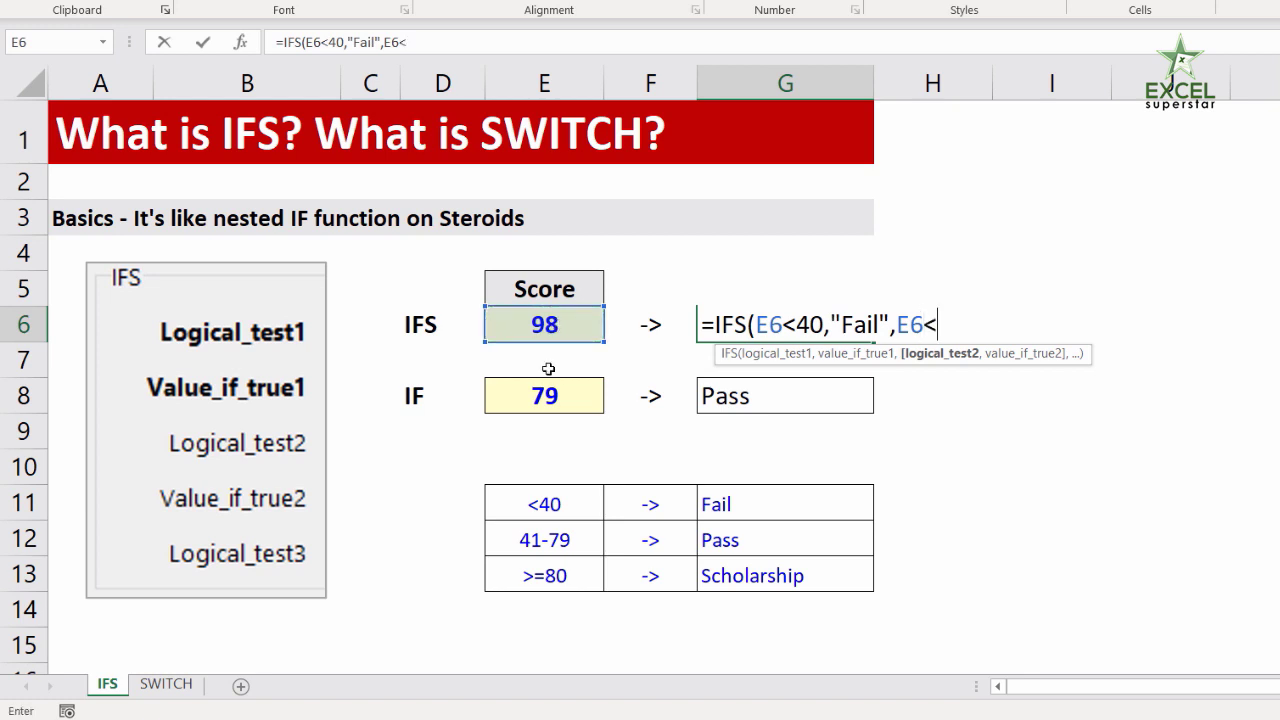
{"action": "type", "text": "80,\"Pa"}
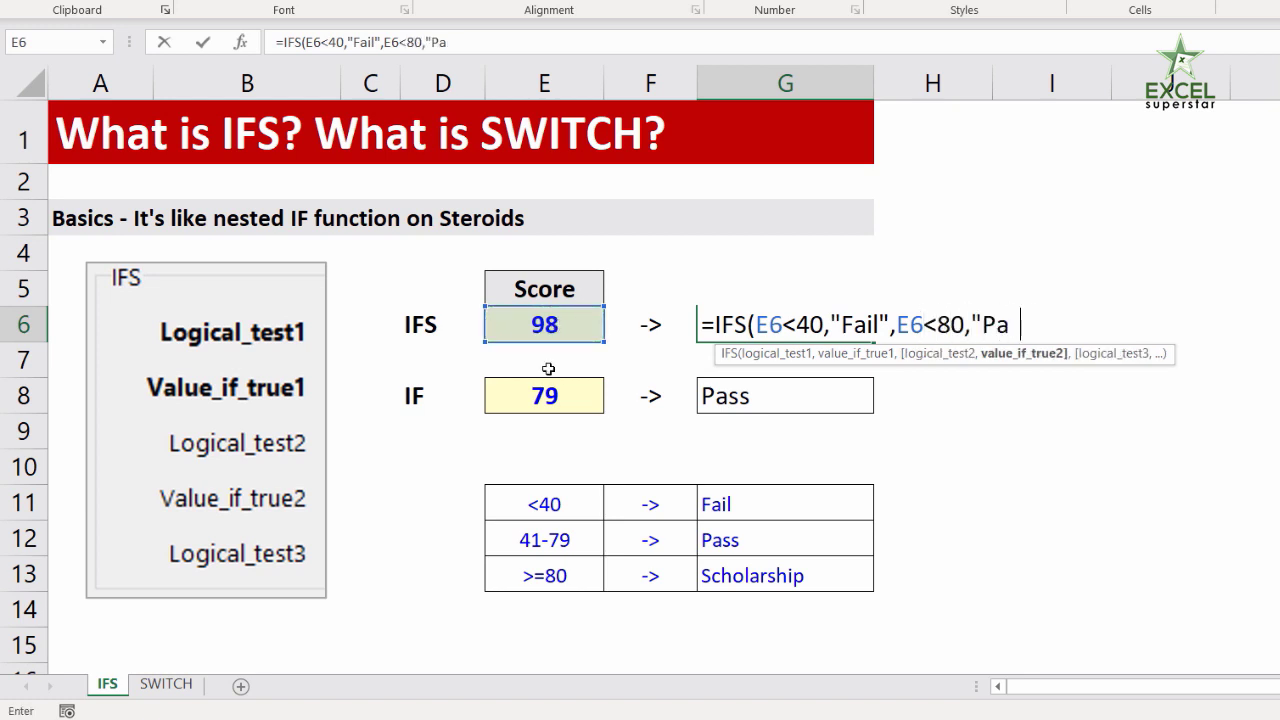
{"action": "type", "text": "ss\","}
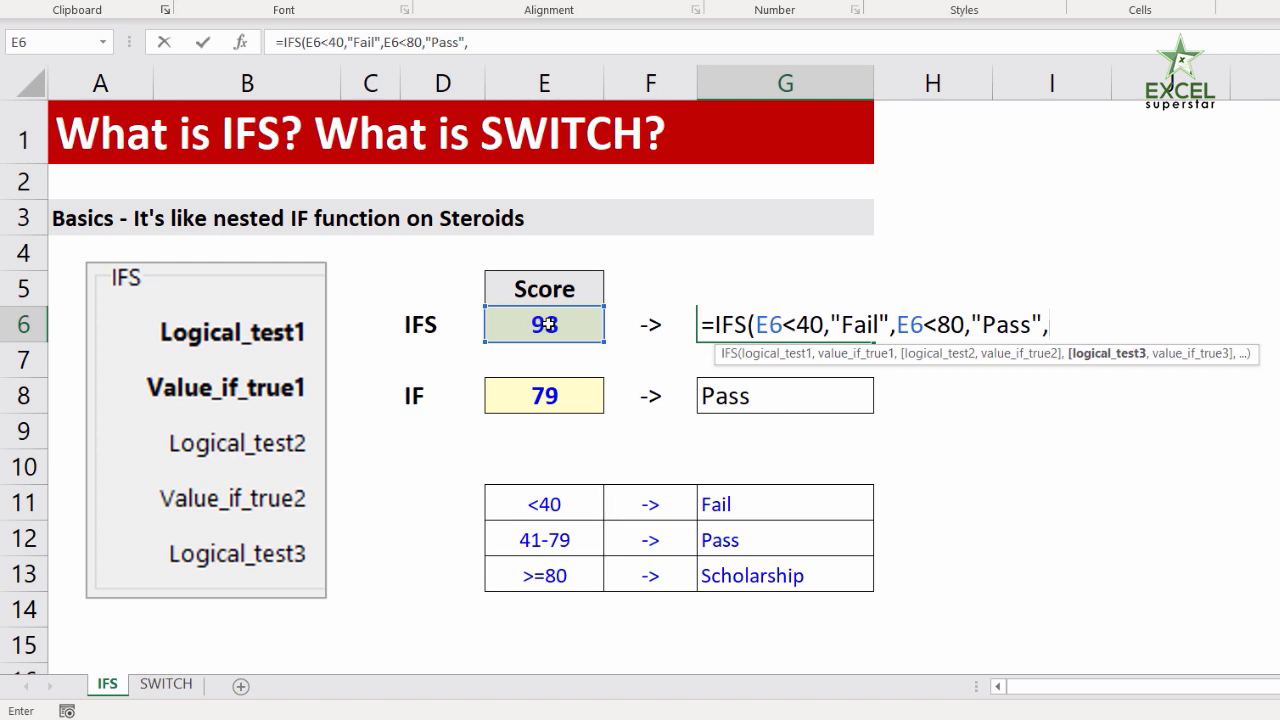
Step: Add the third condition, returning "Scholarship" when E6<=100, and close the bracket of the IFS formula in G6
{"action": "left_click", "coordinate": [547, 324]}
{"action": "type", "text": "<"}
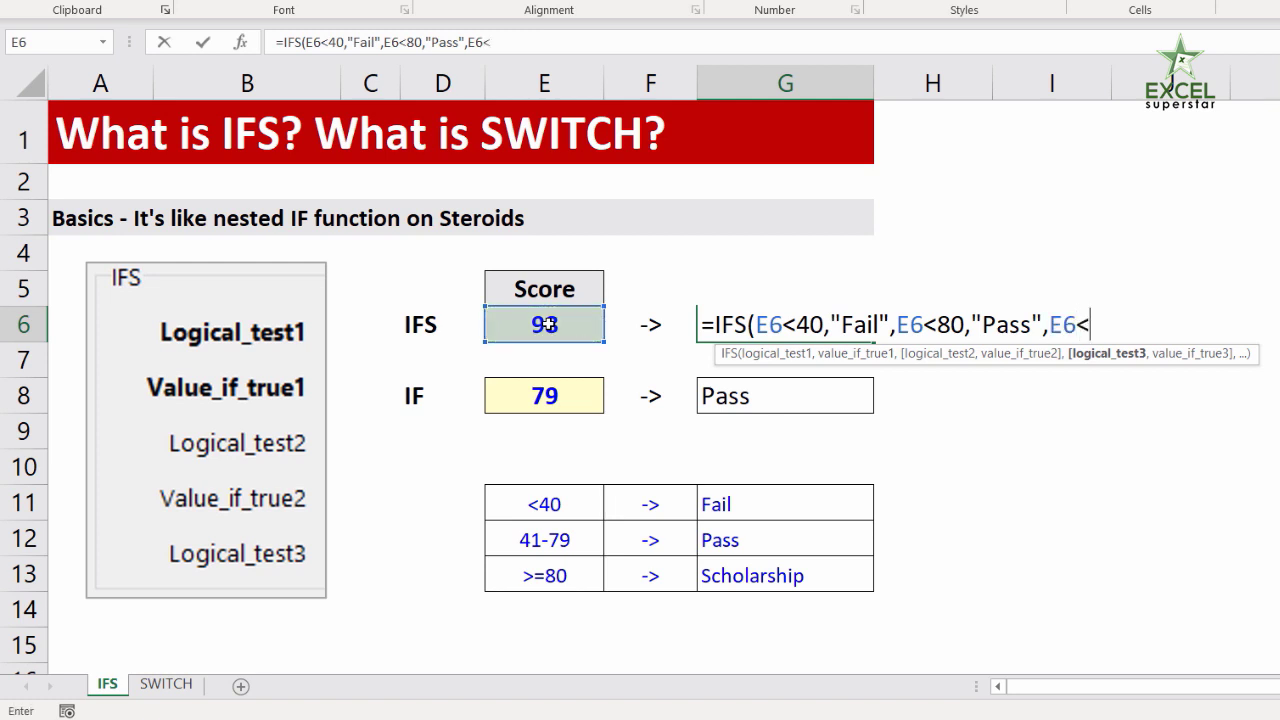
{"action": "type", "text": "=100"}
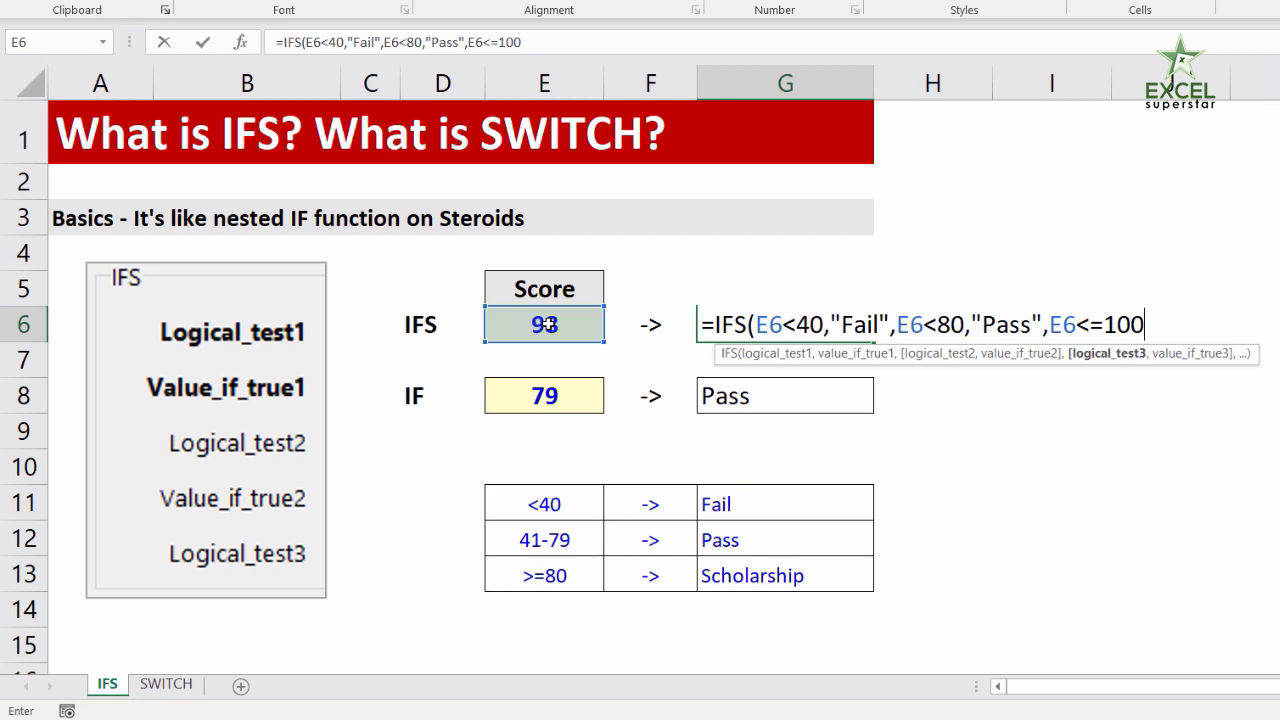
{"action": "type", "text": ","}
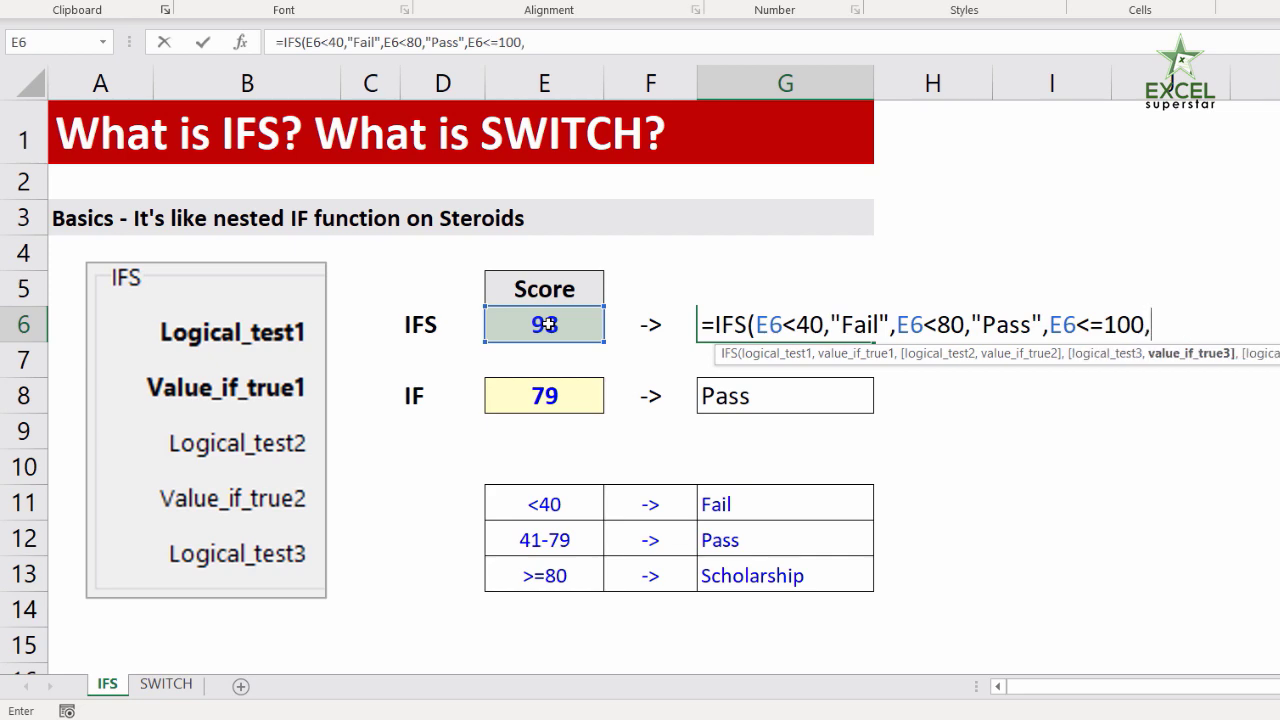
{"action": "type", "text": "\"Scholar"}
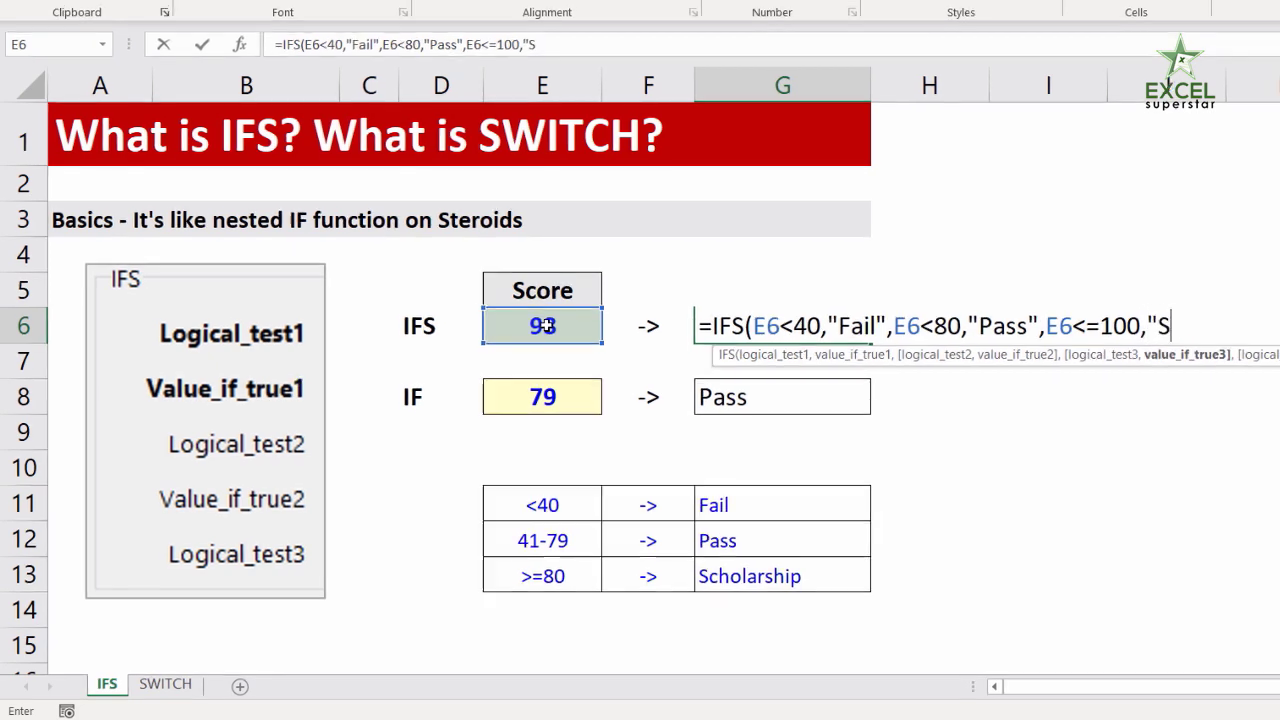
{"action": "type", "text": "ship\""}
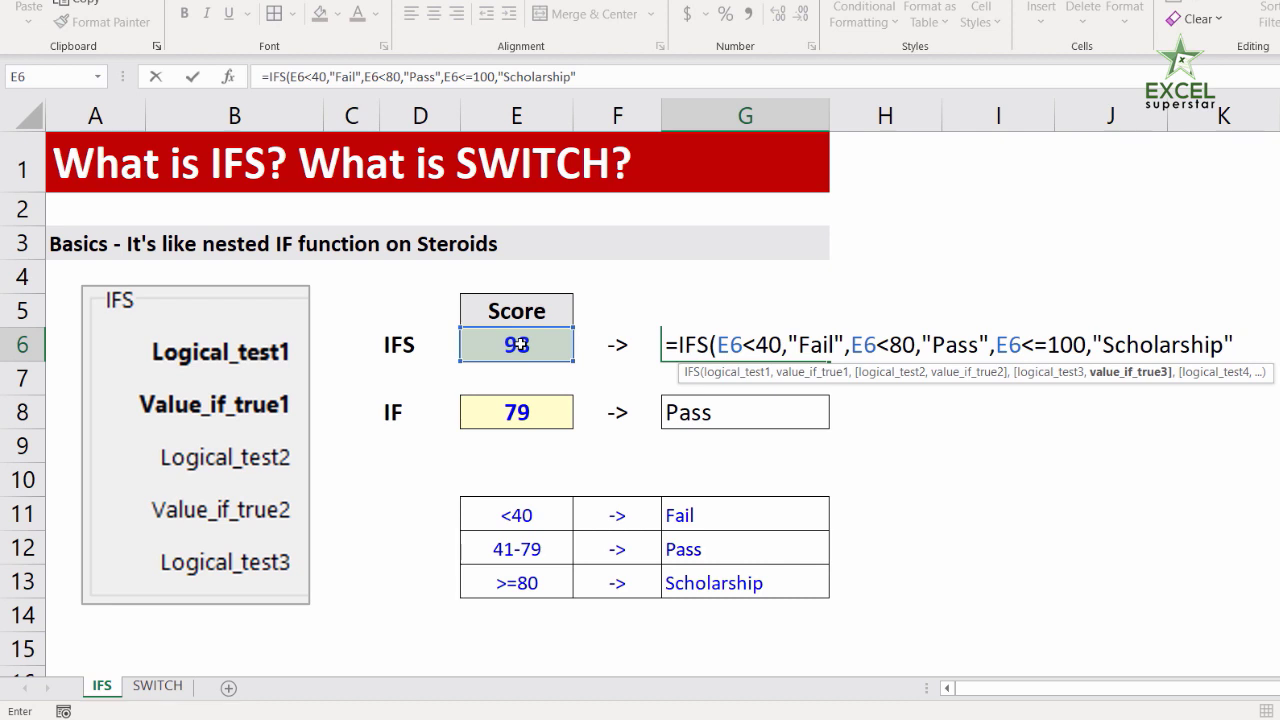
{"action": "type", "text": ")"}
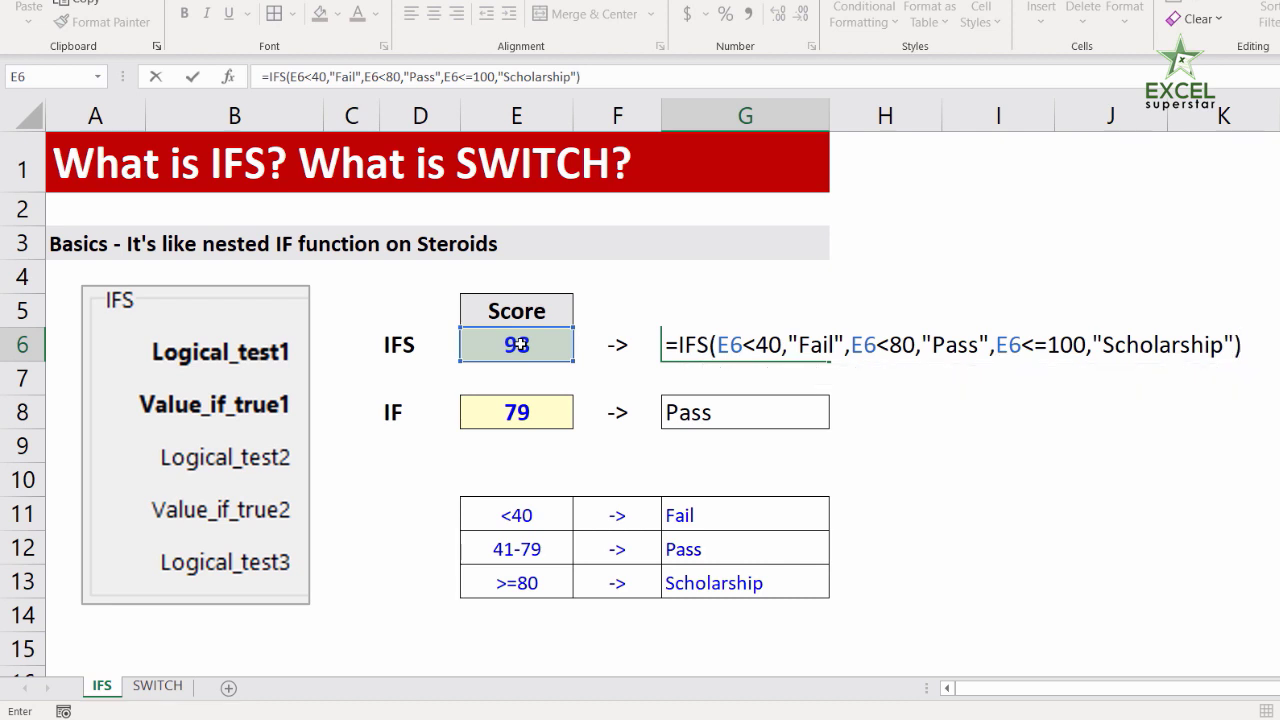
{"action": "mouse_move", "coordinate": [715, 330]}
{"action": "left_mouse_down"}
{"action": "mouse_move", "coordinate": [940, 370]}
{"action": "mouse_move", "coordinate": [1229, 358]}
{"action": "left_mouse_up"}
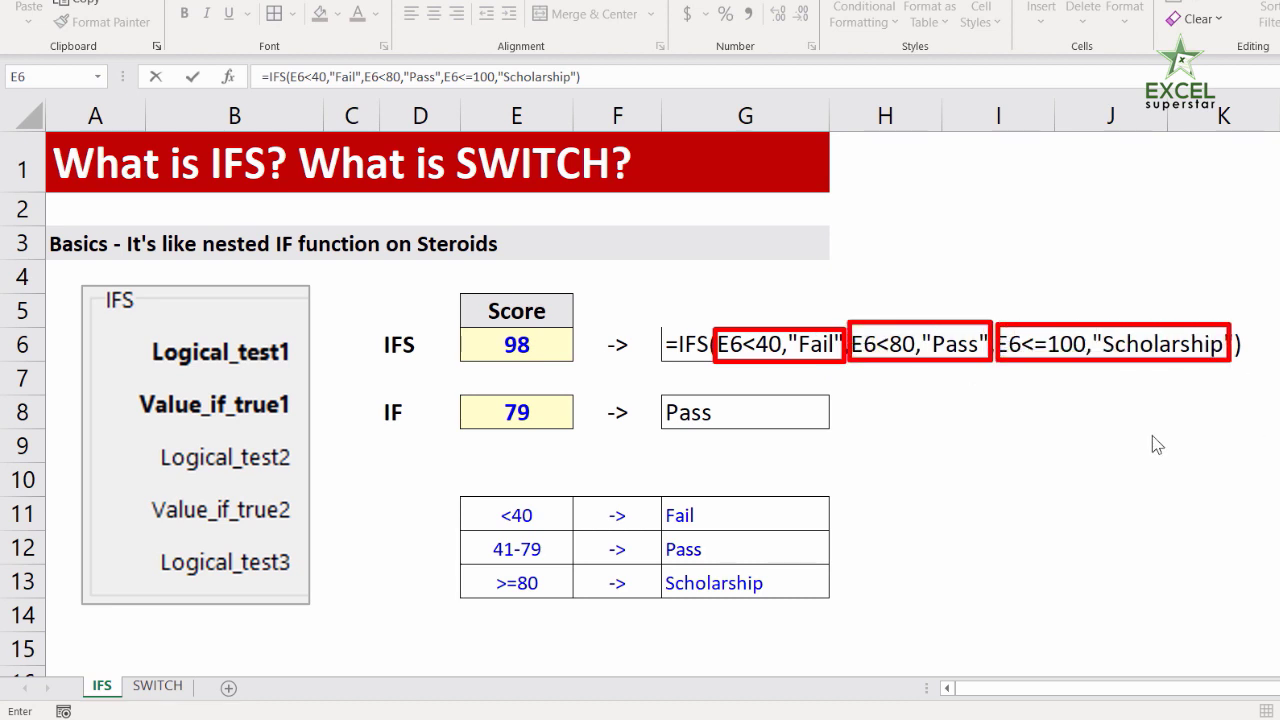
{"action": "left_click_drag", "start_coordinate": [852, 281], "coordinate": [820, 316]}
{"action": "left_click_drag", "start_coordinate": [958, 268], "coordinate": [938, 308]}
{"action": "left_click_drag", "start_coordinate": [1125, 277], "coordinate": [1103, 318]}
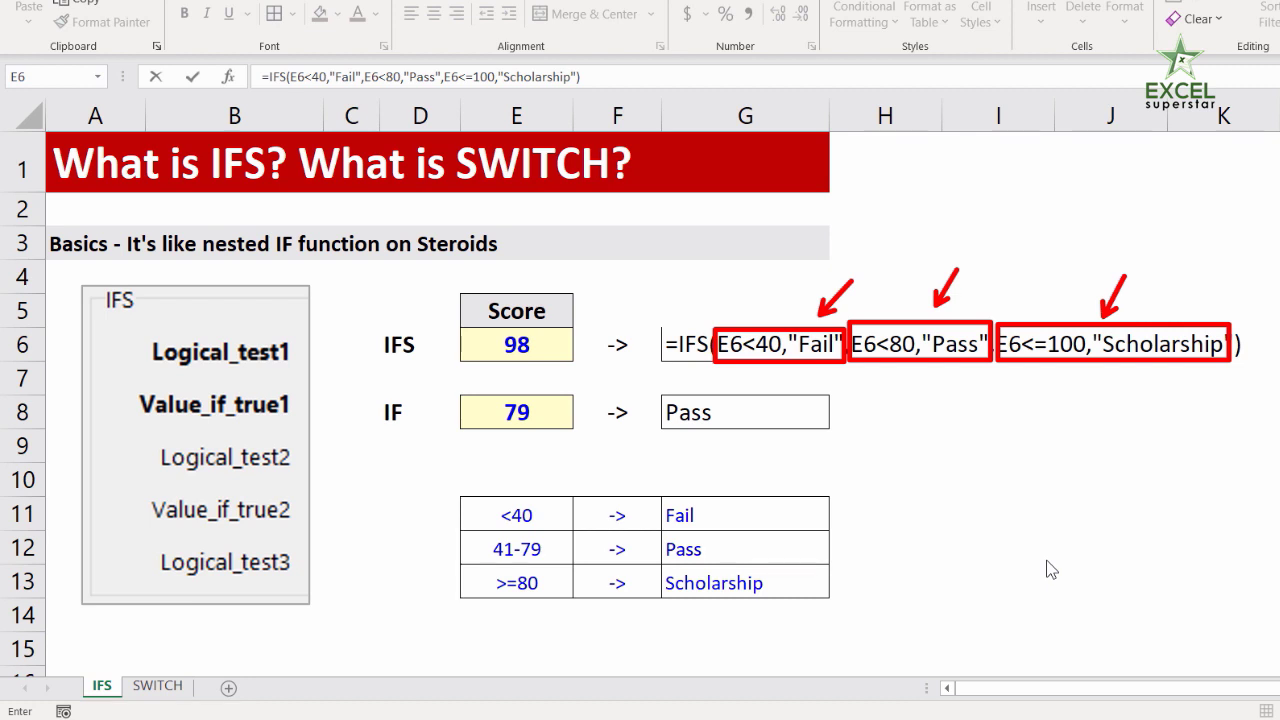
{"action": "key", "text": "Escape"}
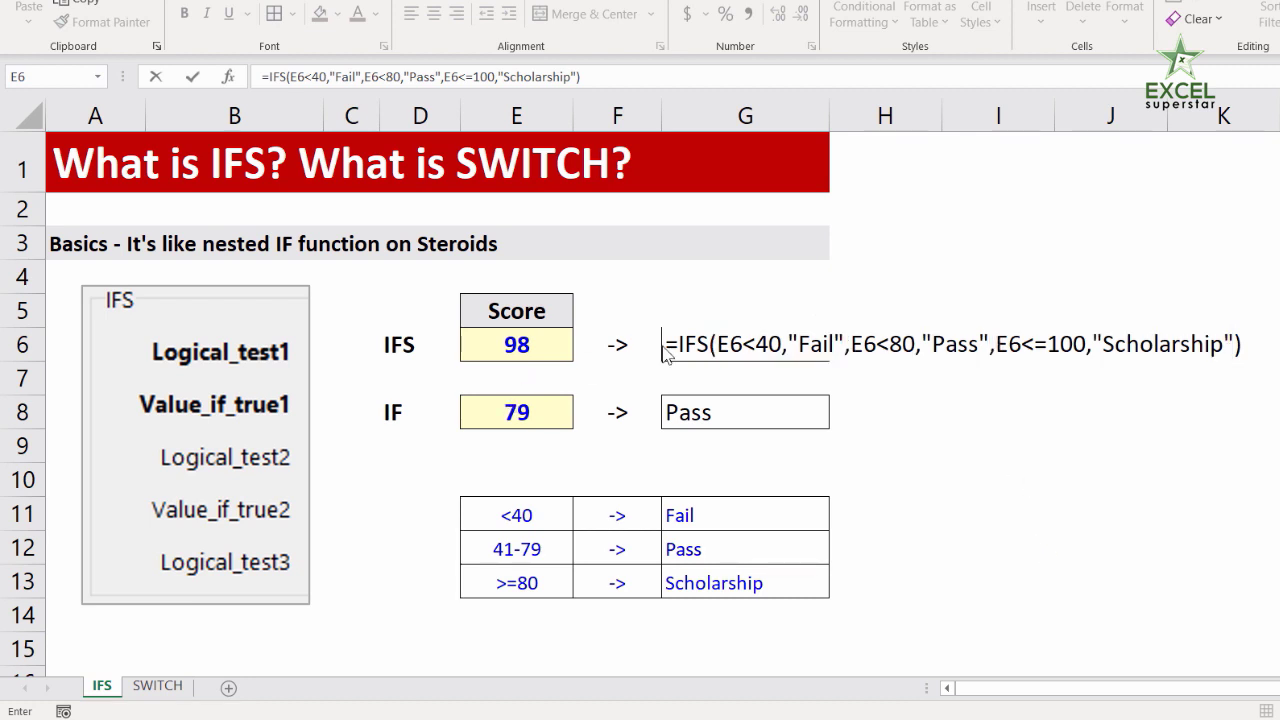
Step: Commit the IFS formula in G6 and test it by setting the score in E6 to 76 and to 21
{"action": "double_click", "coordinate": [720, 336]}
{"action": "key", "text": "Return"}
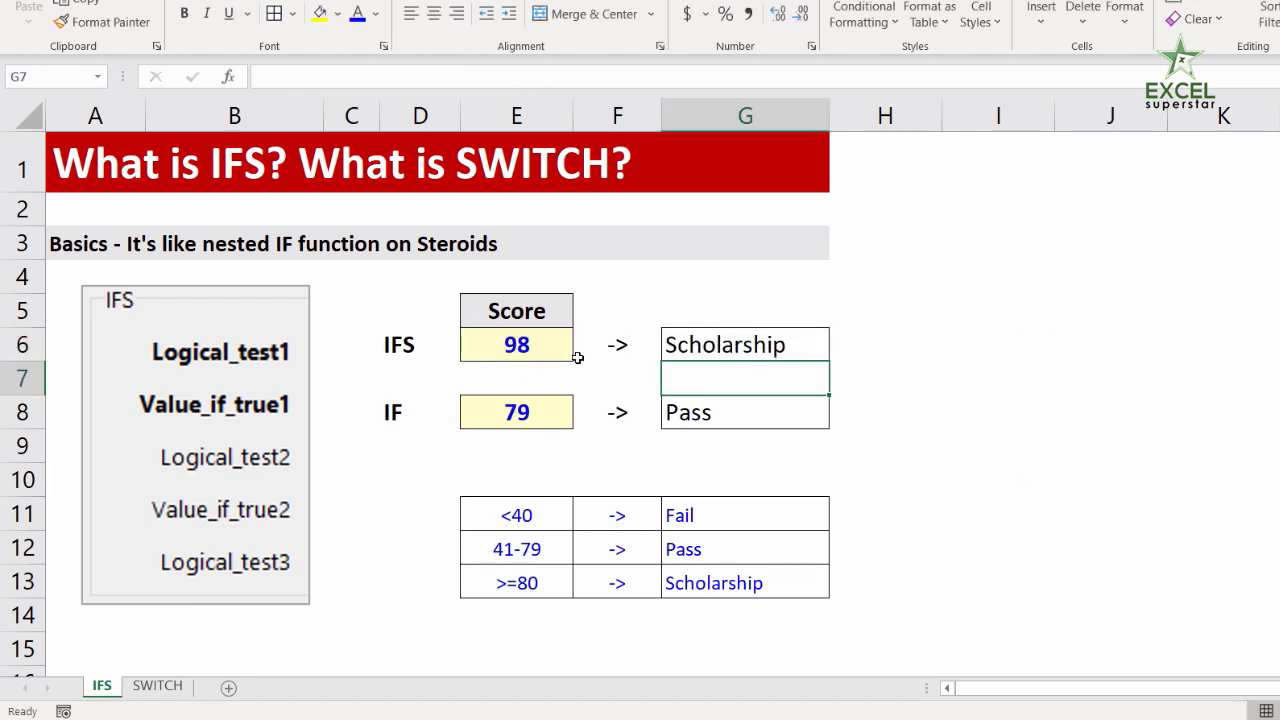
{"action": "left_click", "coordinate": [541, 344]}
{"action": "type", "text": "76"}
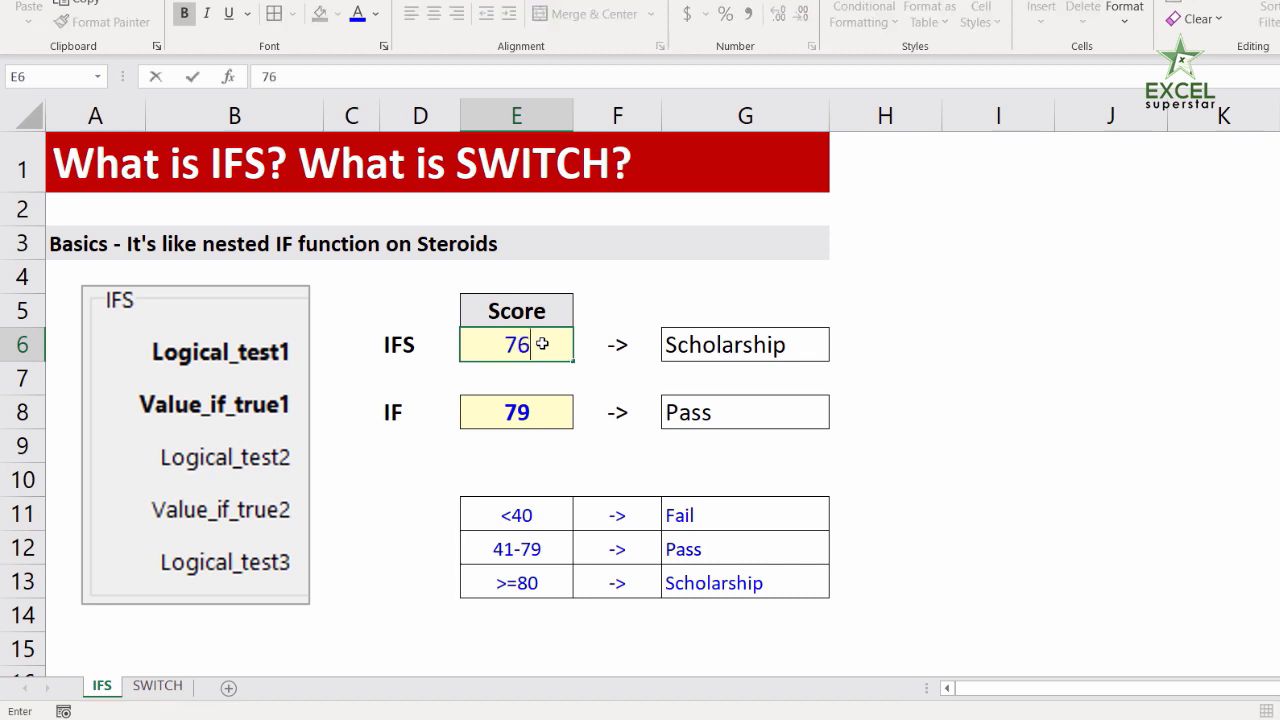
{"action": "key", "text": "Tab"}
{"action": "left_click", "coordinate": [504, 343]}
{"action": "type", "text": "21"}
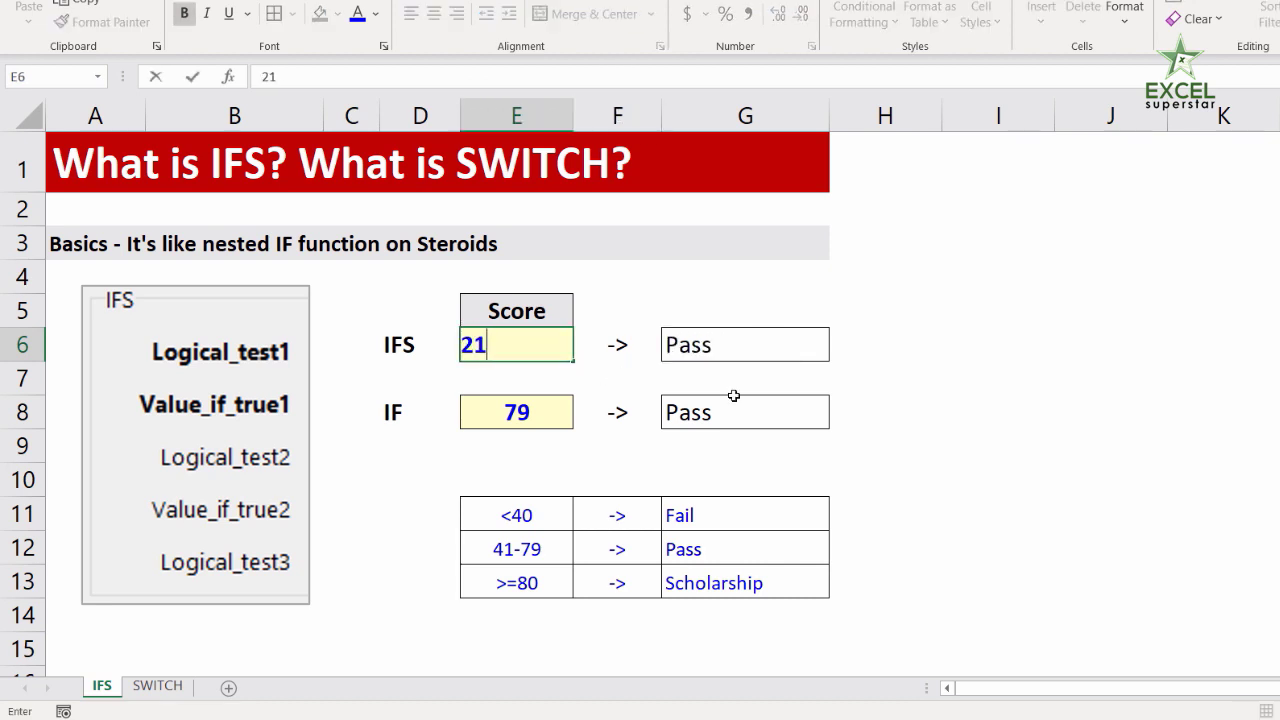
{"action": "left_click", "coordinate": [700, 408]}
Step: Compare the IFS formula in G6 with the nested IF formula in G8, and highlight the heading text in A3
{"action": "double_click", "coordinate": [690, 340]}
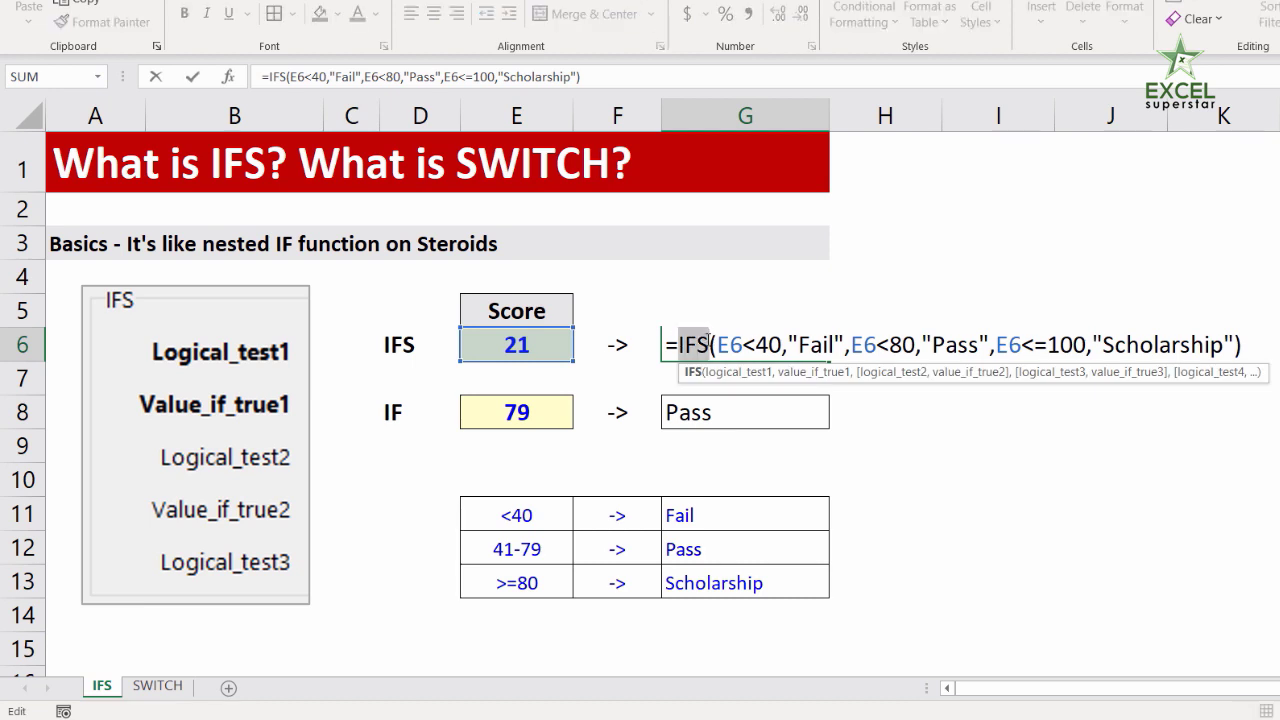
{"action": "left_click", "coordinate": [719, 411]}
{"action": "double_click", "coordinate": [719, 411]}
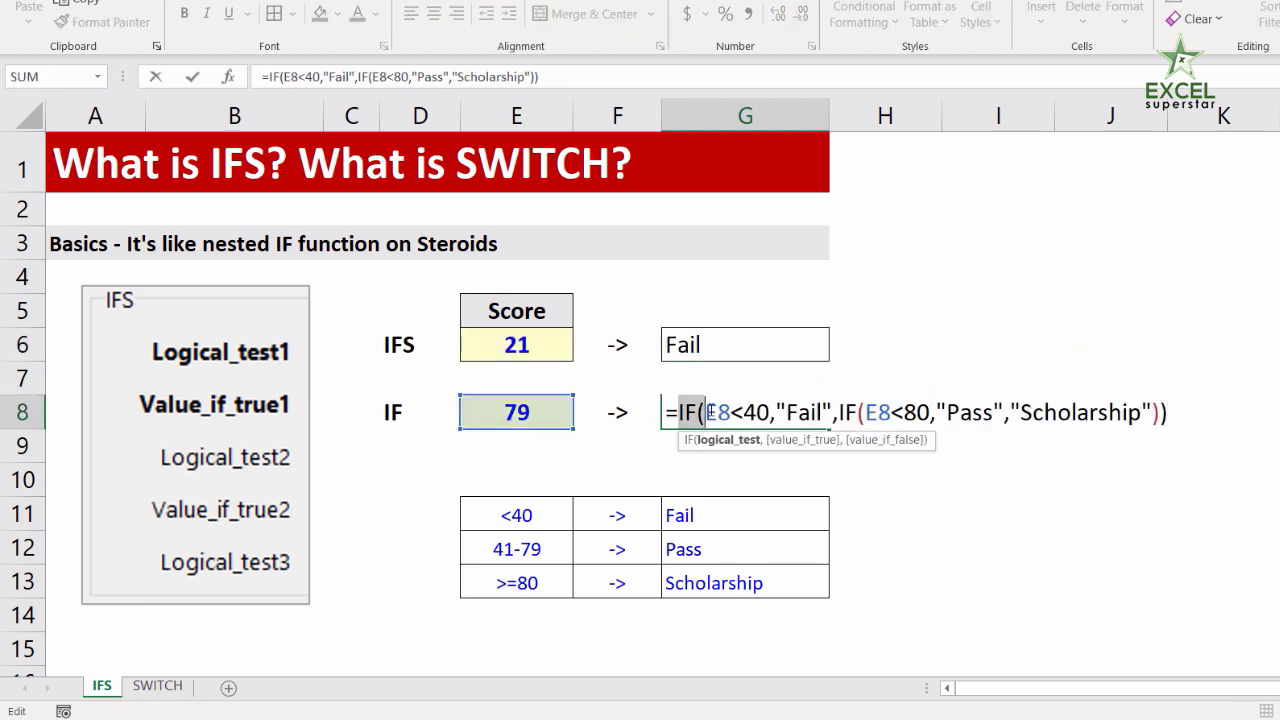
{"action": "key", "text": "Escape"}
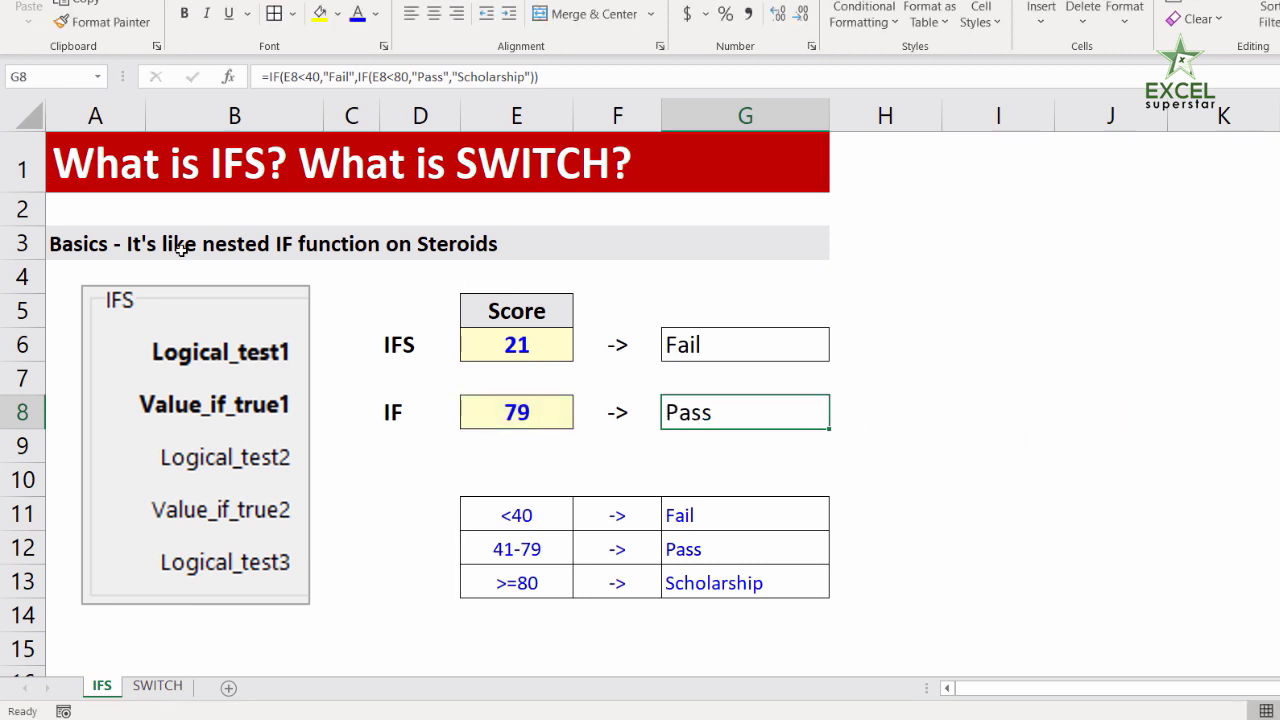
{"action": "double_click", "coordinate": [150, 242]}
{"action": "left_click", "coordinate": [62, 244]}
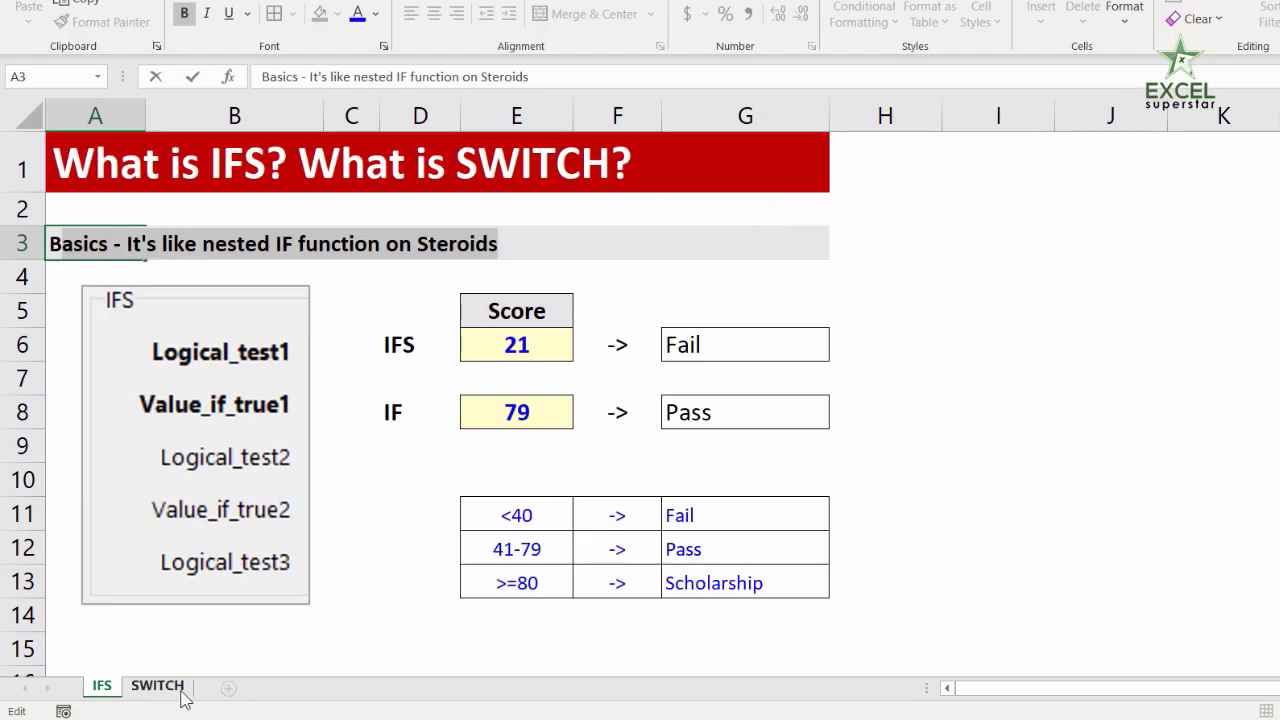
Step: Open the SWITCH sheet and examine its A3 heading, highlighting "multi-level SUBSTITUTE" and "Find & Replace"
{"action": "left_click", "coordinate": [160, 686]}
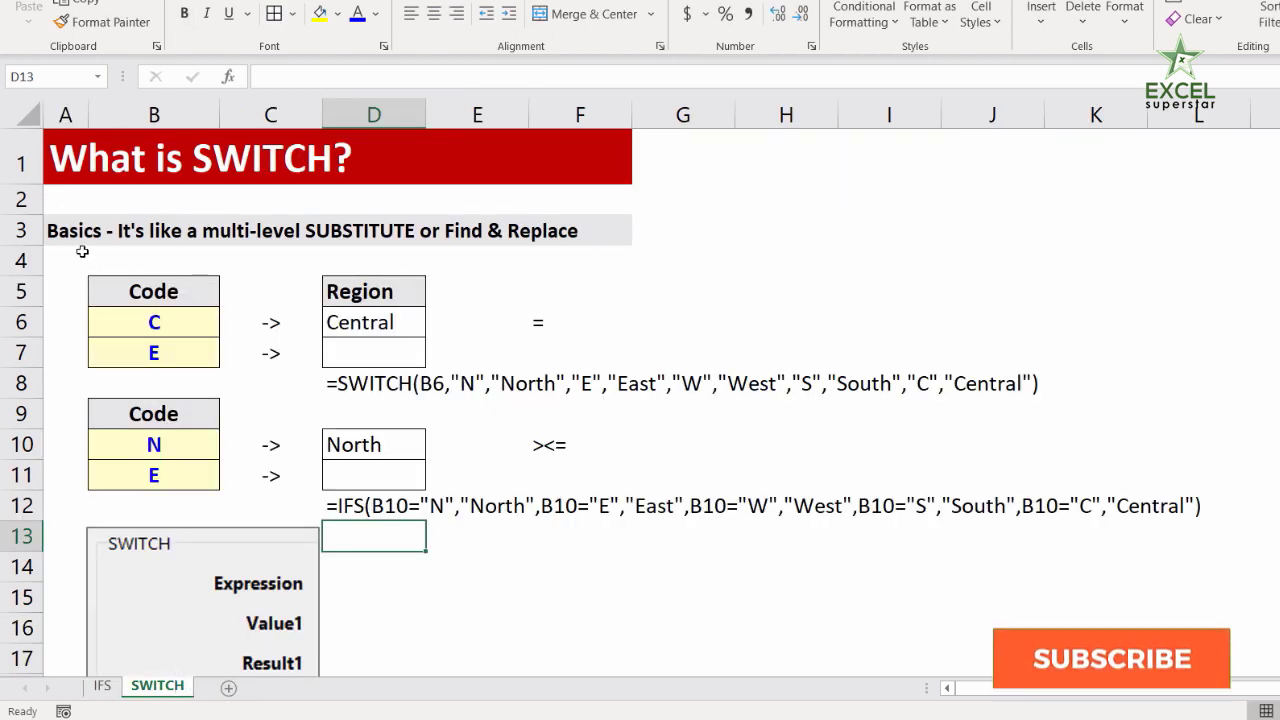
{"action": "double_click", "coordinate": [63, 226]}
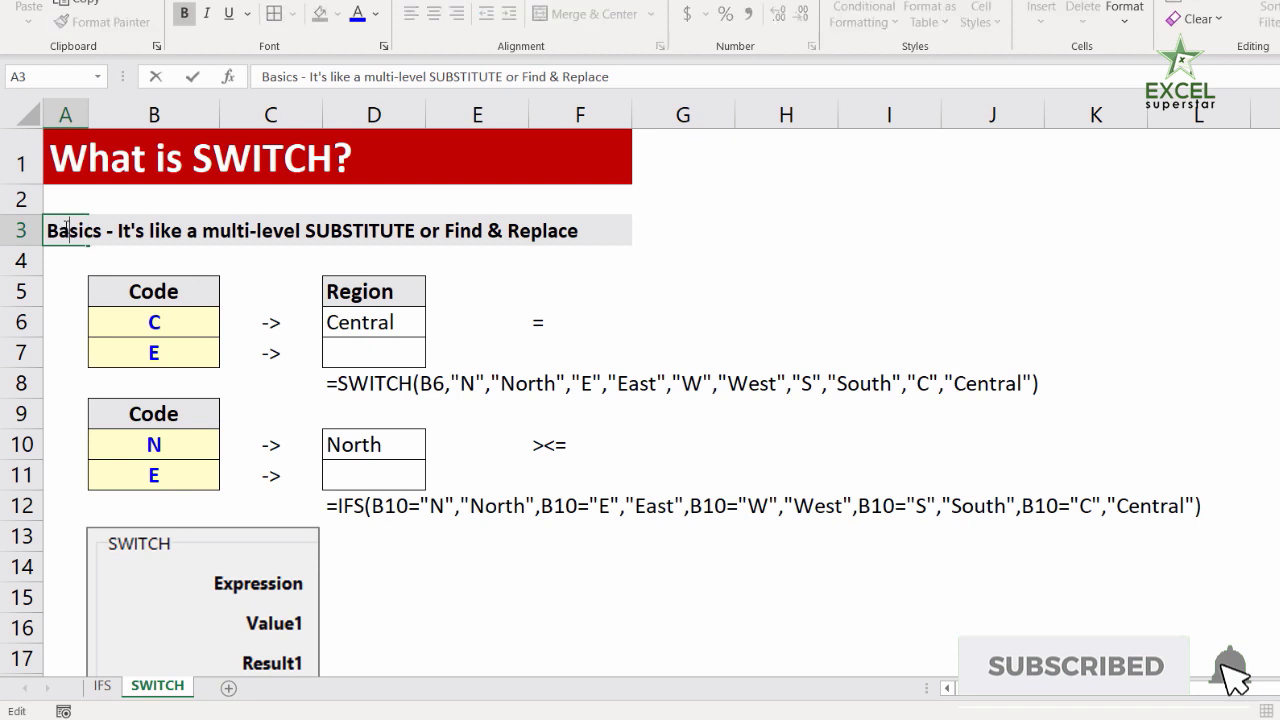
{"action": "left_click_drag", "start_coordinate": [205, 231], "coordinate": [424, 215]}
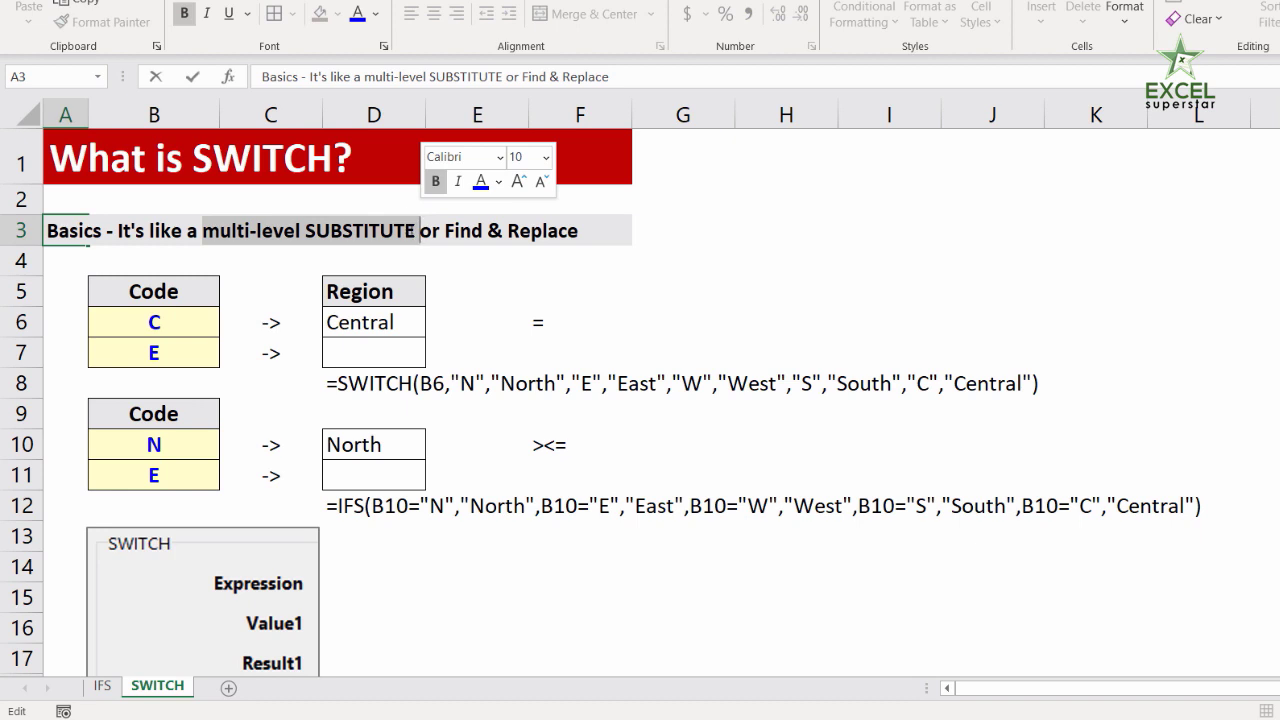
{"action": "double_click", "coordinate": [378, 231]}
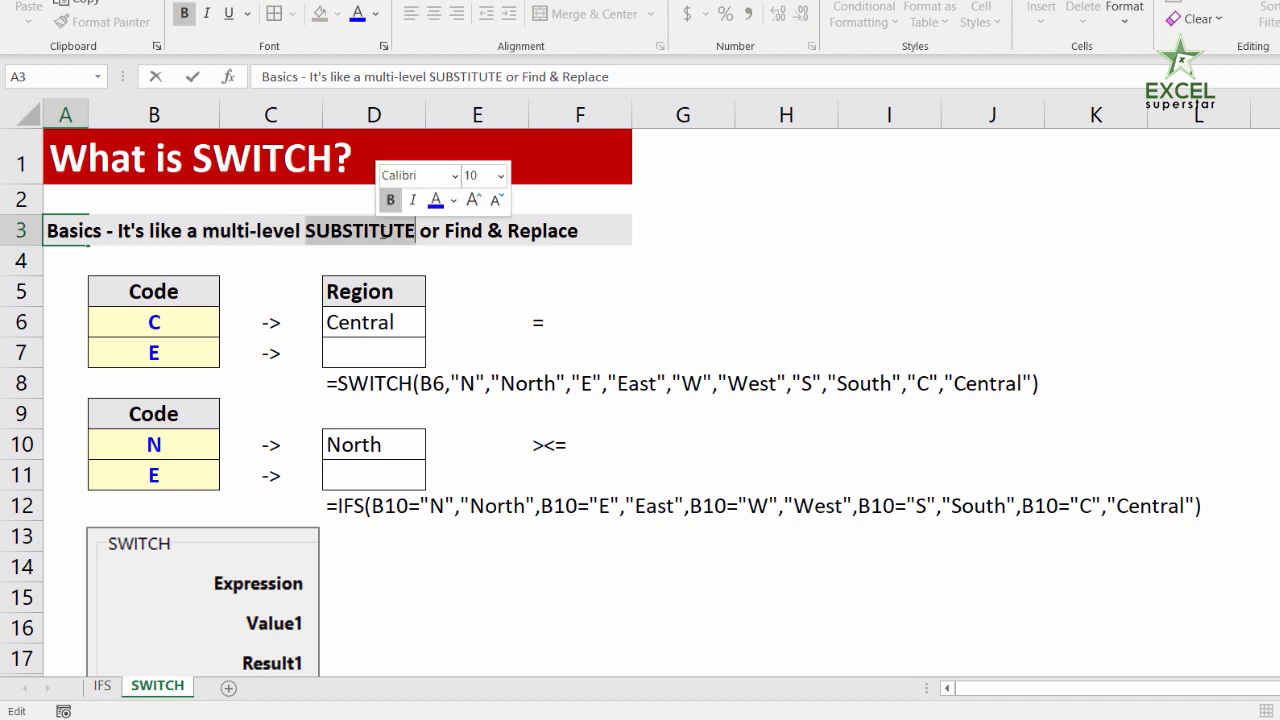
{"action": "left_click_drag", "start_coordinate": [444, 231], "coordinate": [645, 231]}
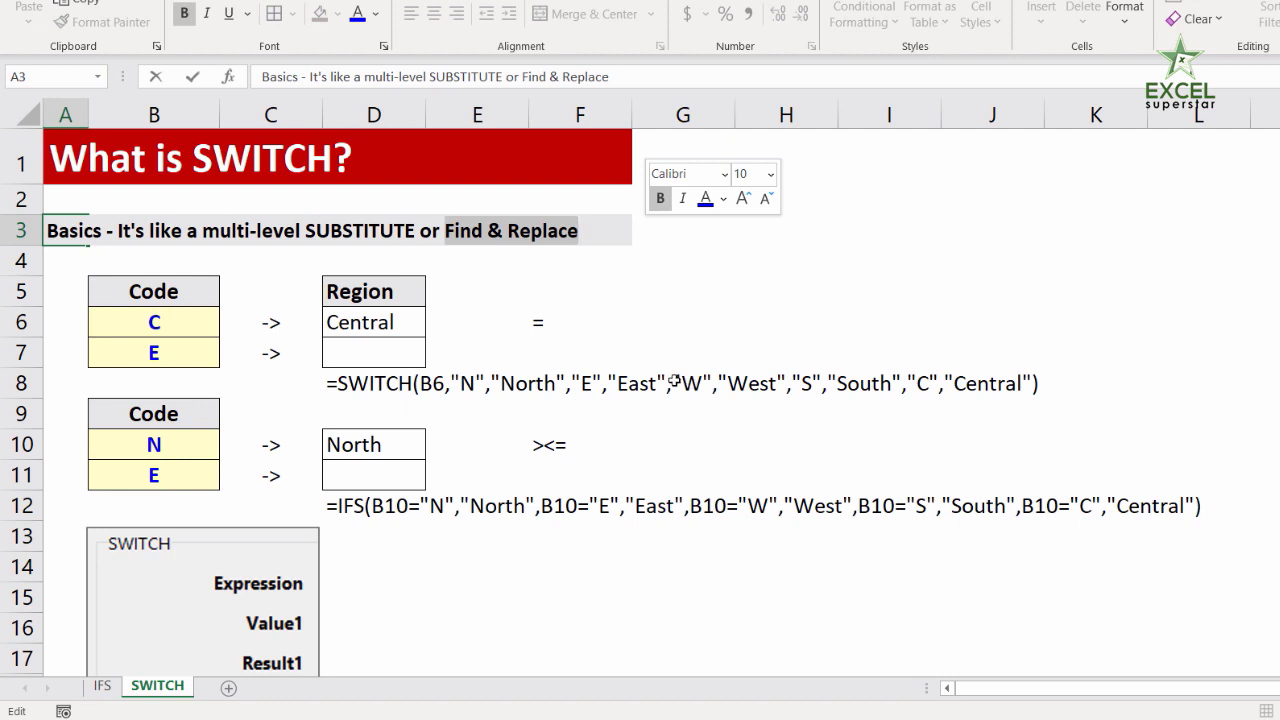
{"action": "key", "text": "Escape"}
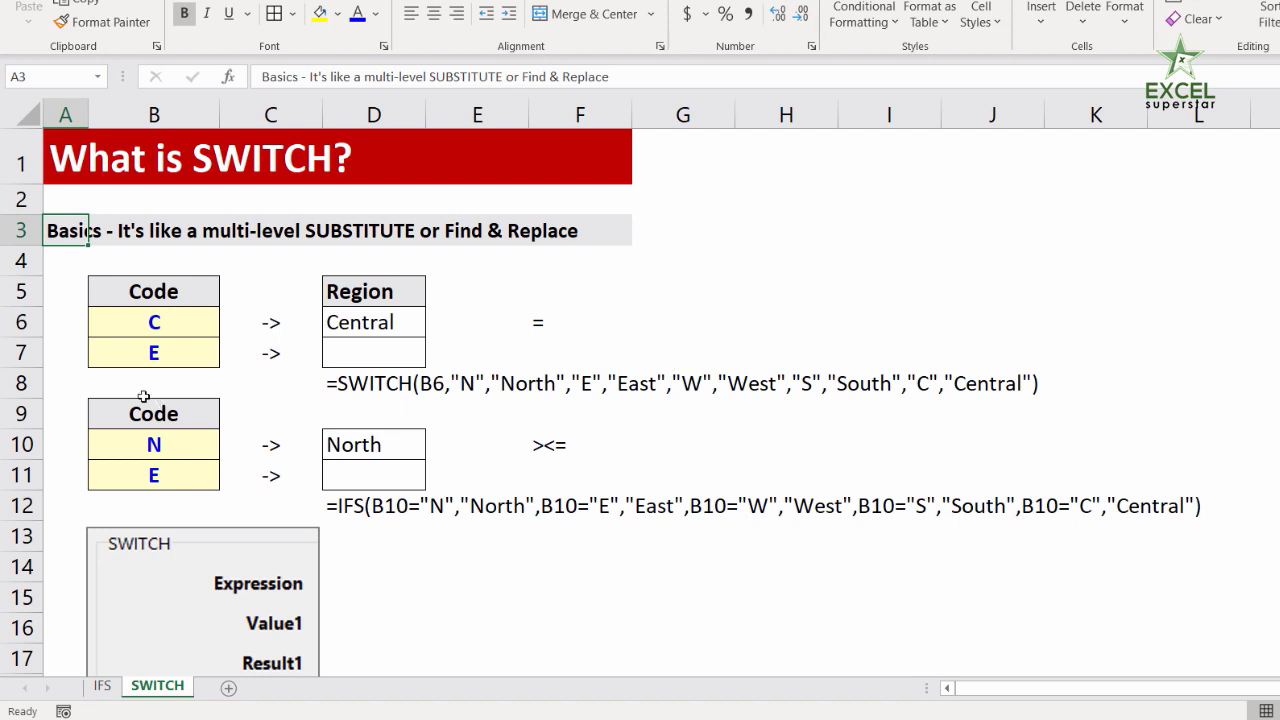
Step: Look over the code cells B6, B7 and B10 used by the SWITCH and IFS examples
{"action": "left_click", "coordinate": [166, 322]}
{"action": "left_click", "coordinate": [182, 351]}
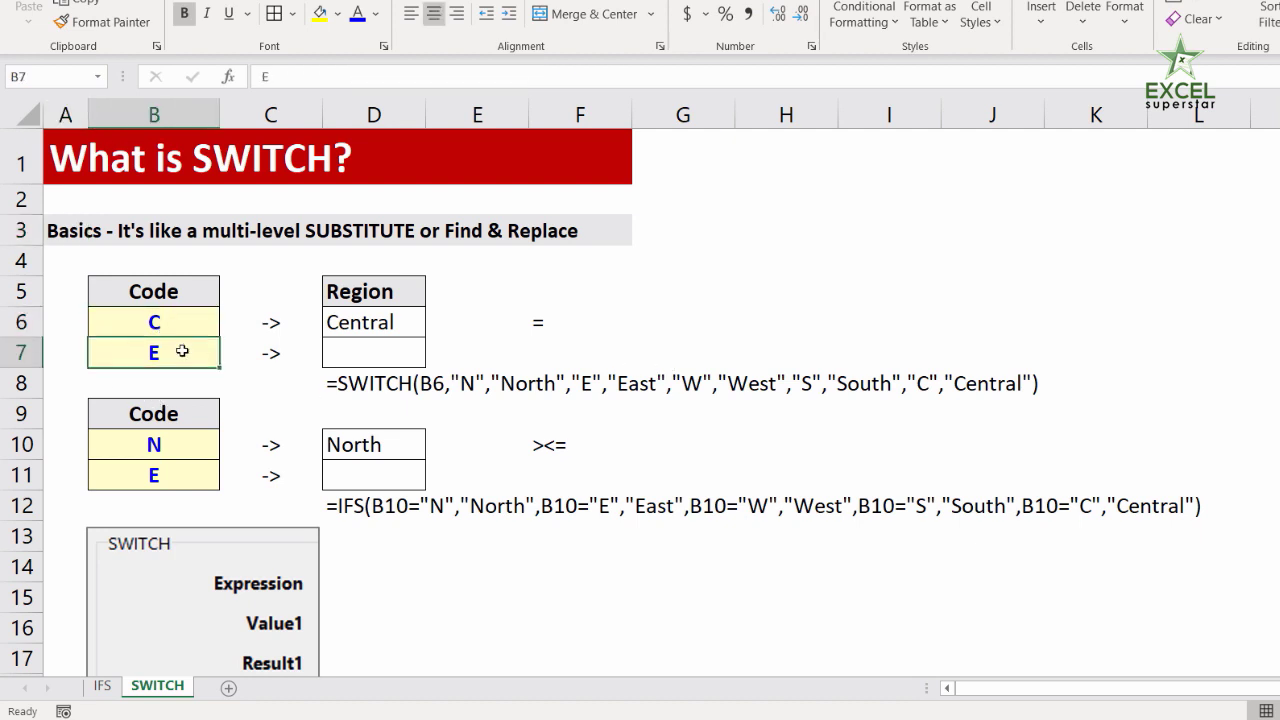
{"action": "left_click", "coordinate": [164, 443]}
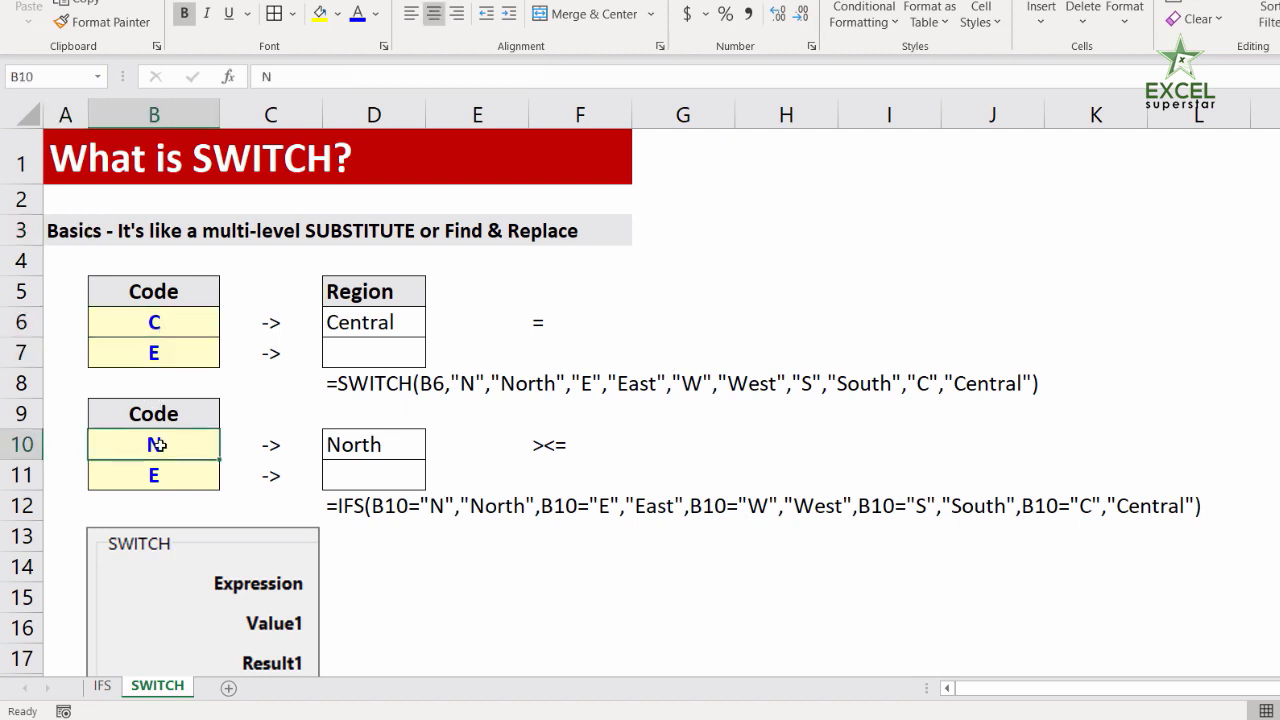
{"action": "left_click", "coordinate": [176, 349]}
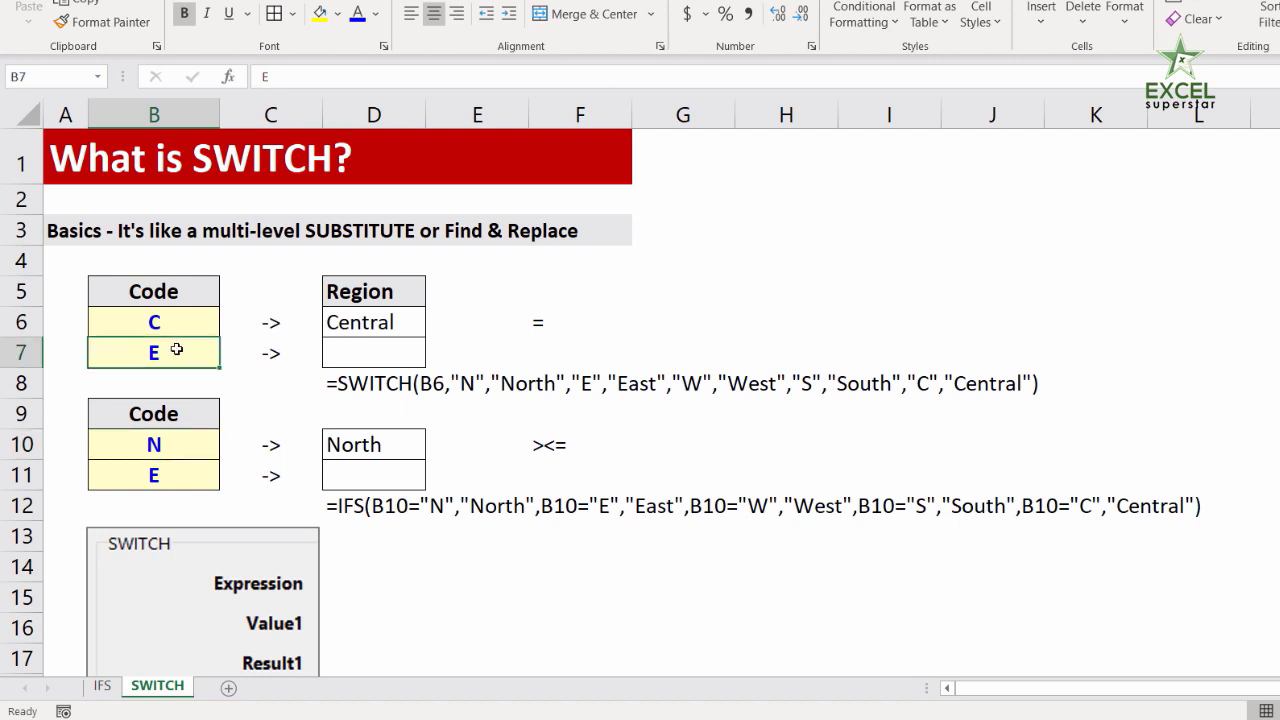
{"action": "left_click", "coordinate": [176, 444]}
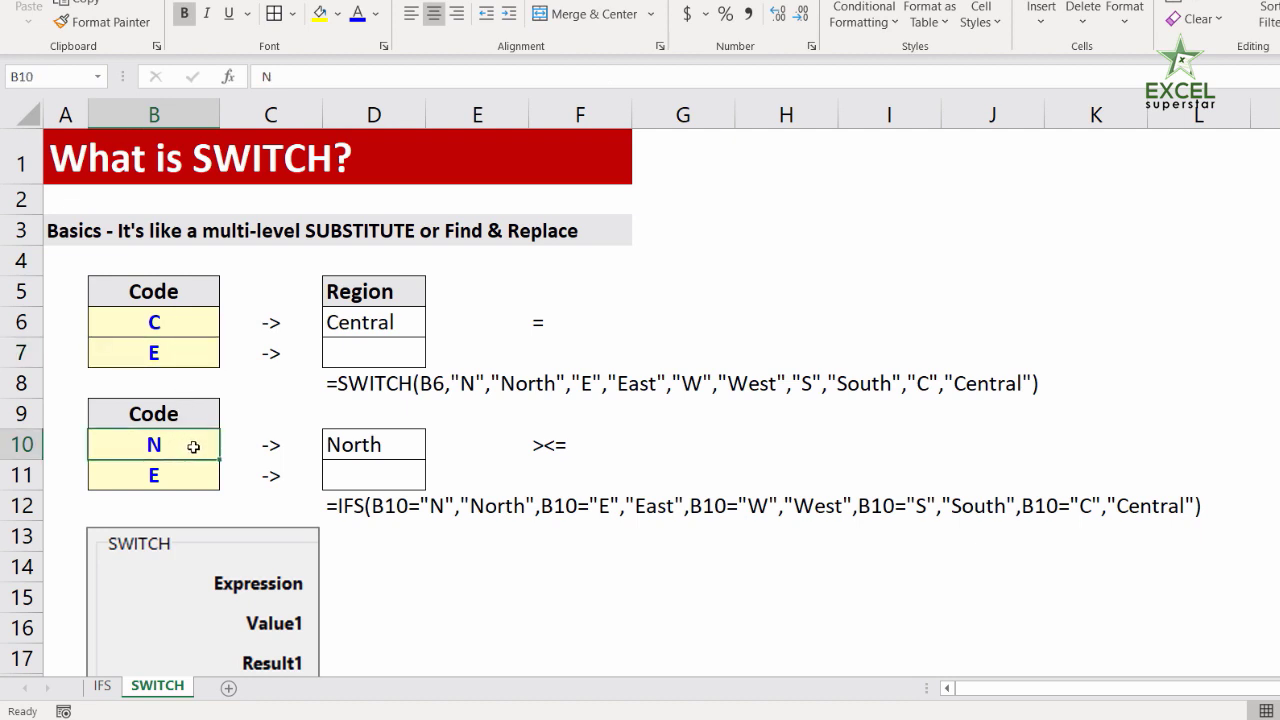
Step: Examine the SWITCH formula in D6, highlighting the B6 expression, the "N","North" pair and the remaining code and region pairs
{"action": "left_click", "coordinate": [186, 325]}
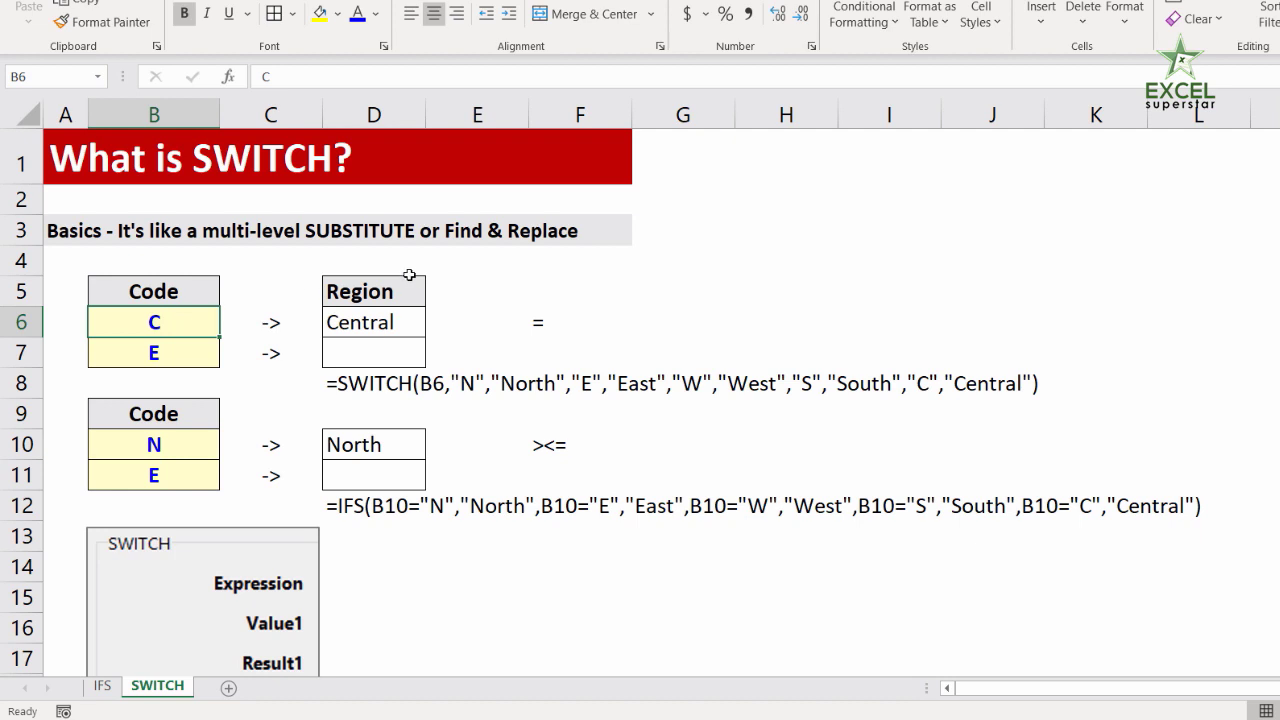
{"action": "double_click", "coordinate": [387, 322]}
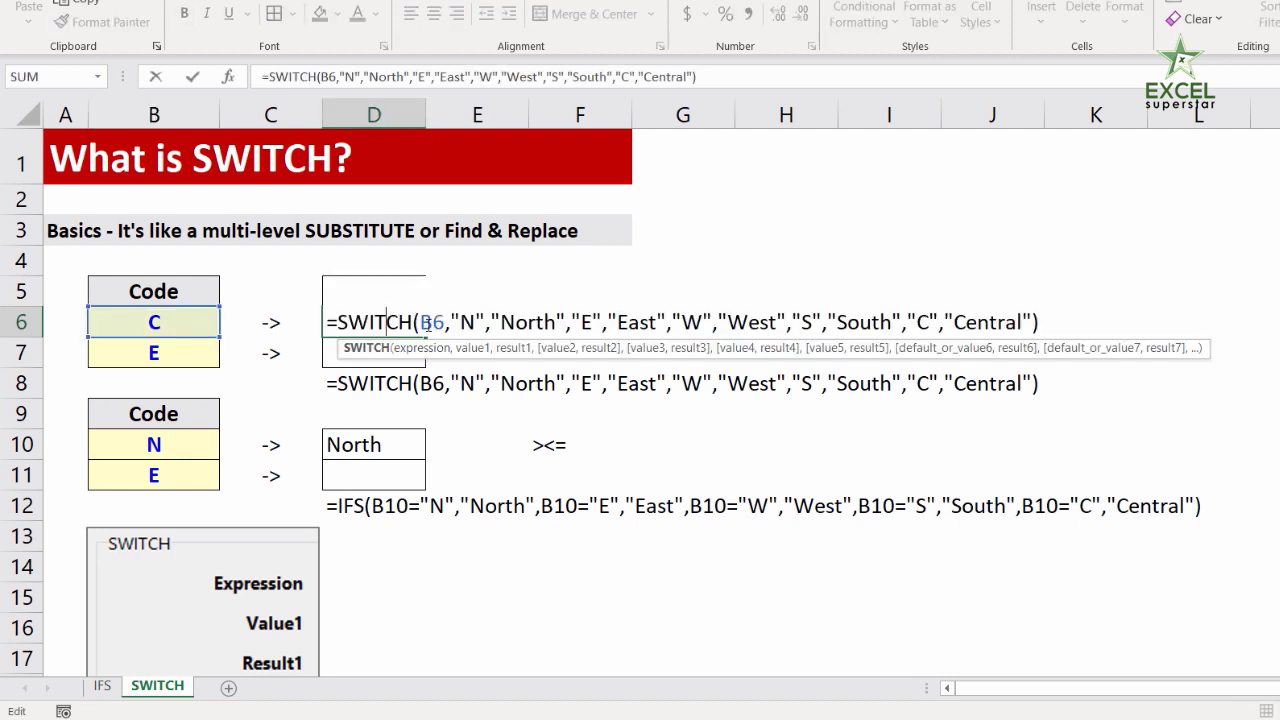
{"action": "left_click_drag", "start_coordinate": [420, 322], "coordinate": [446, 317]}
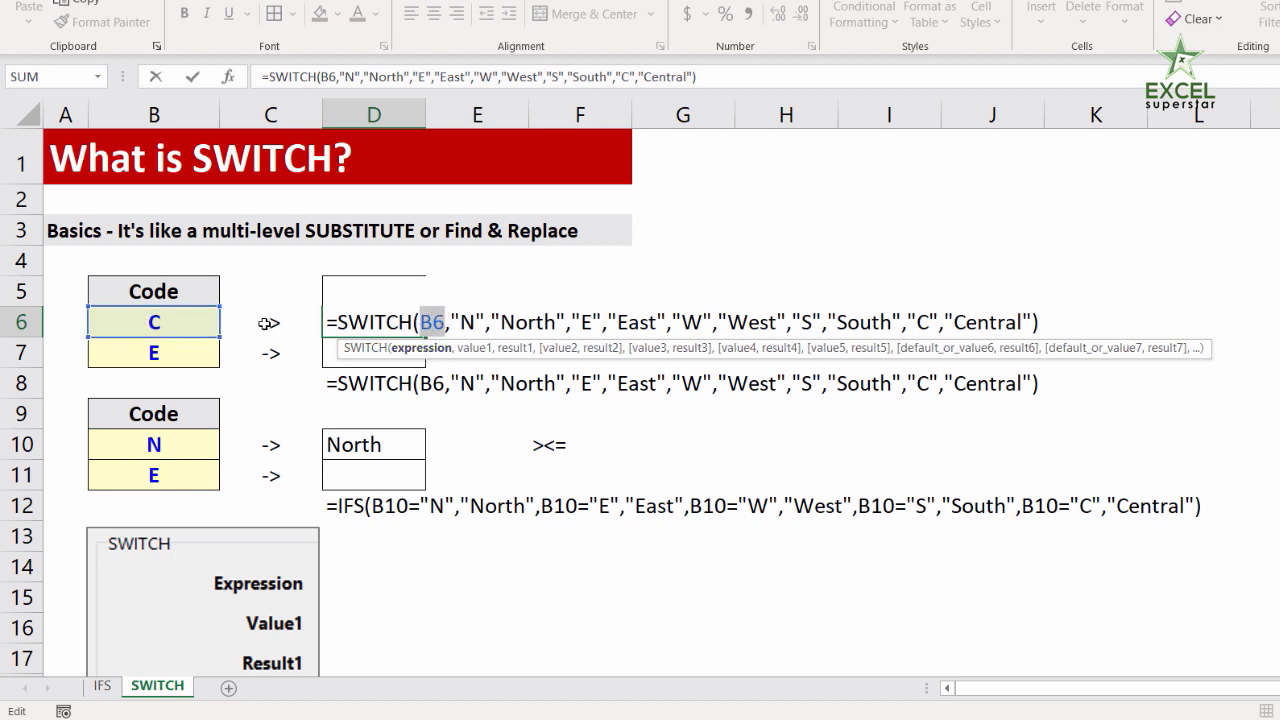
{"action": "left_click_drag", "start_coordinate": [451, 322], "coordinate": [558, 318]}
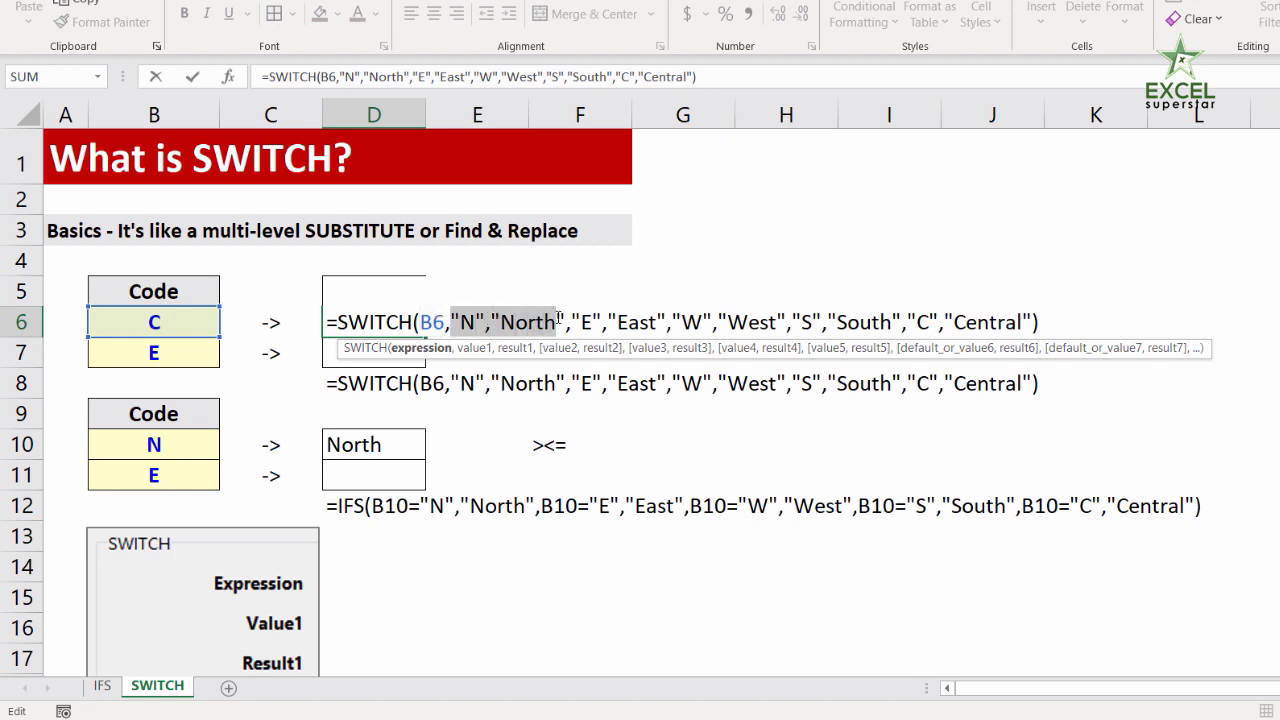
{"action": "left_click_drag", "start_coordinate": [572, 318], "coordinate": [1109, 309]}
{"action": "key", "text": "Escape"}
Step: Add a new worksheet, fill cell B2 yellow and enter M in it
{"action": "left_click", "coordinate": [228, 687]}
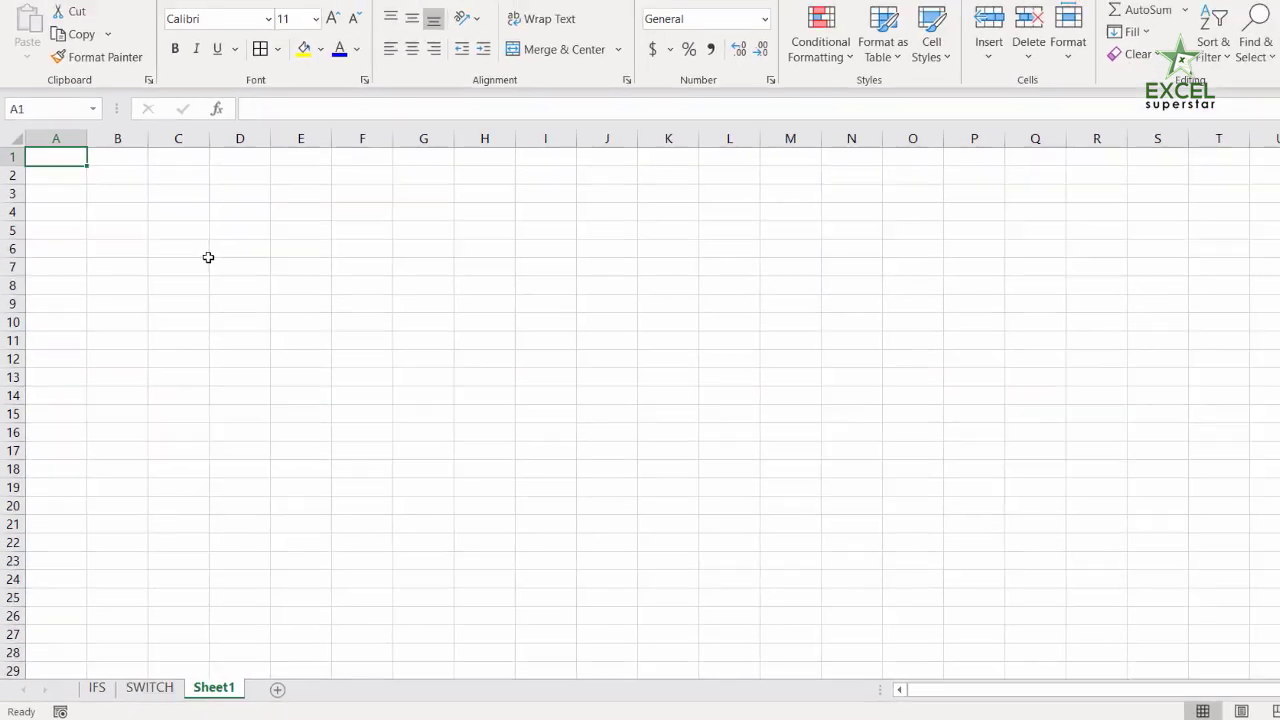
{"action": "scroll", "coordinate": [208, 258], "scroll_direction": "up", "scroll_amount": 12}
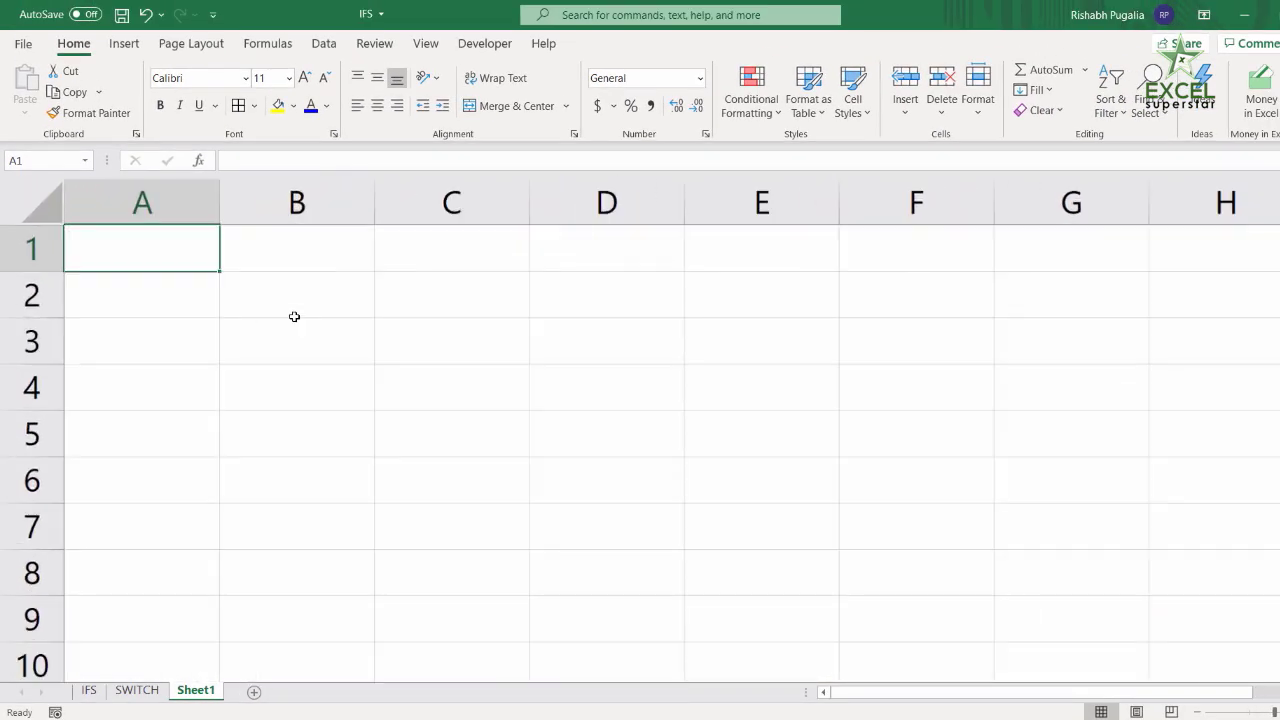
{"action": "left_click", "coordinate": [322, 266]}
{"action": "left_click", "coordinate": [286, 108]}
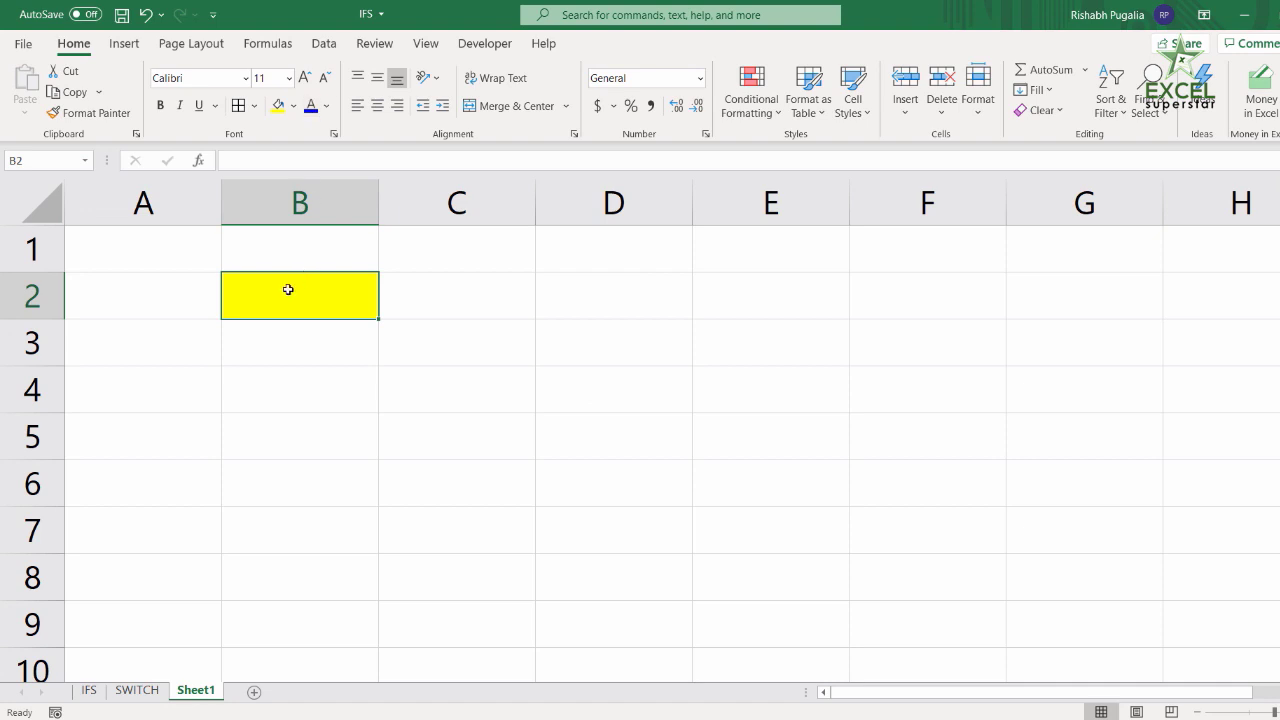
{"action": "type", "text": "M"}
{"action": "key", "text": "Tab"}
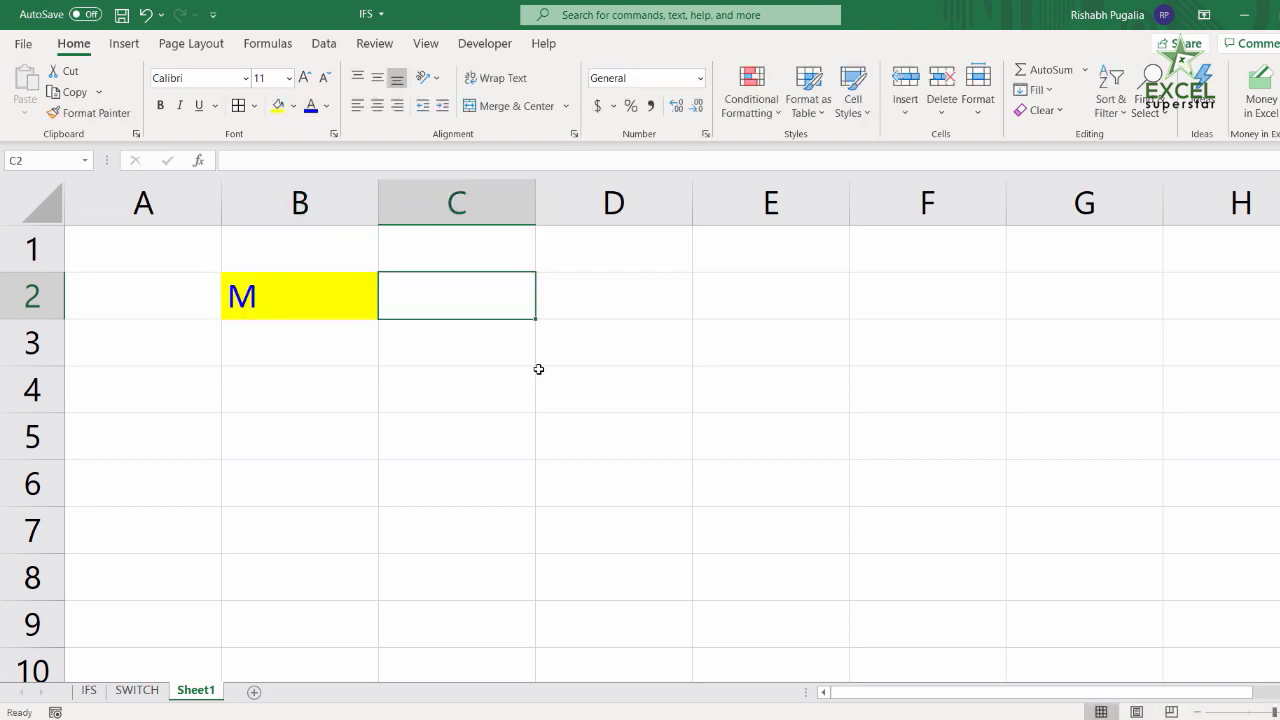
Step: Start a SWITCH formula in C2 that evaluates B2 and returns "Male" for the value "M"
{"action": "type", "text": "=swit"}
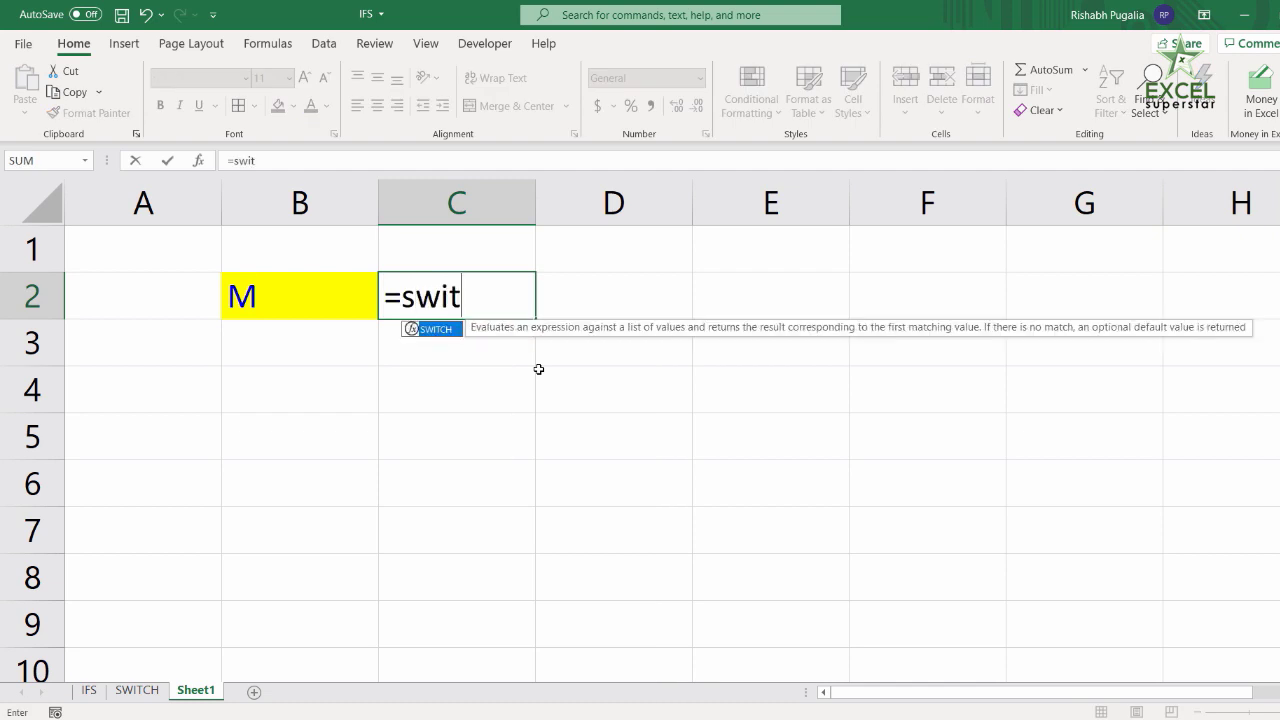
{"action": "key", "text": "Tab"}
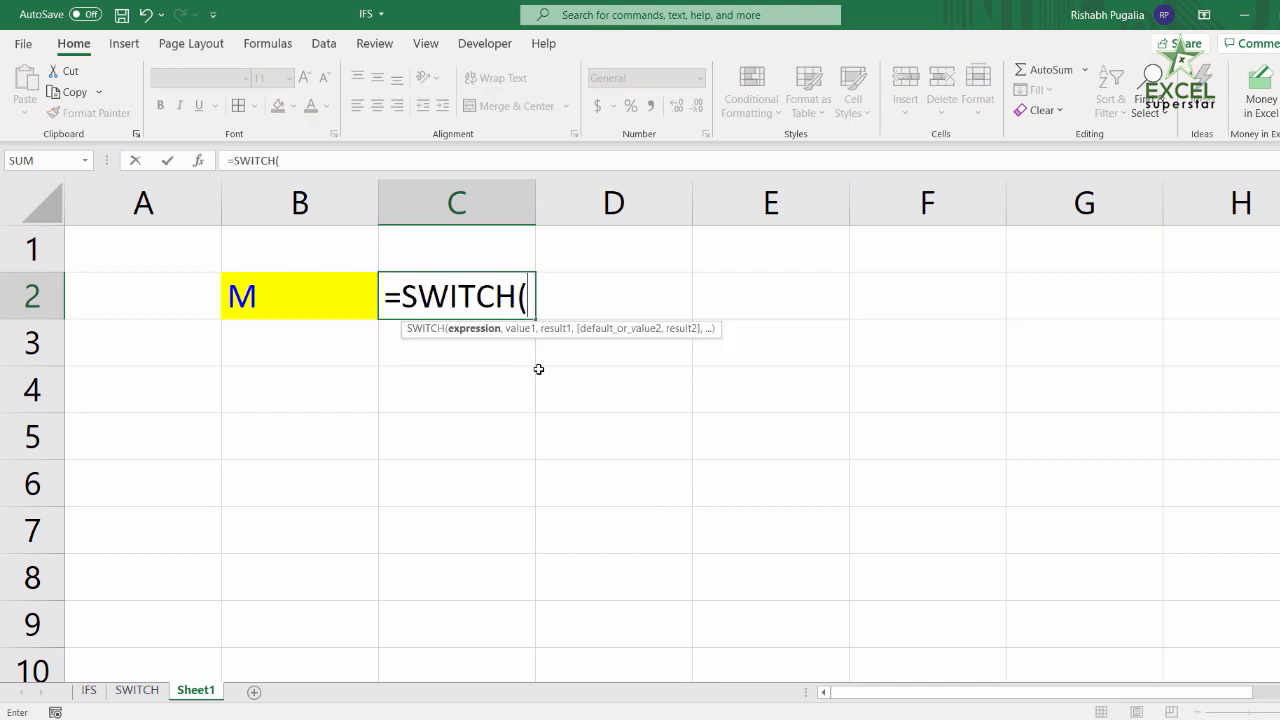
{"action": "left_click", "coordinate": [314, 291]}
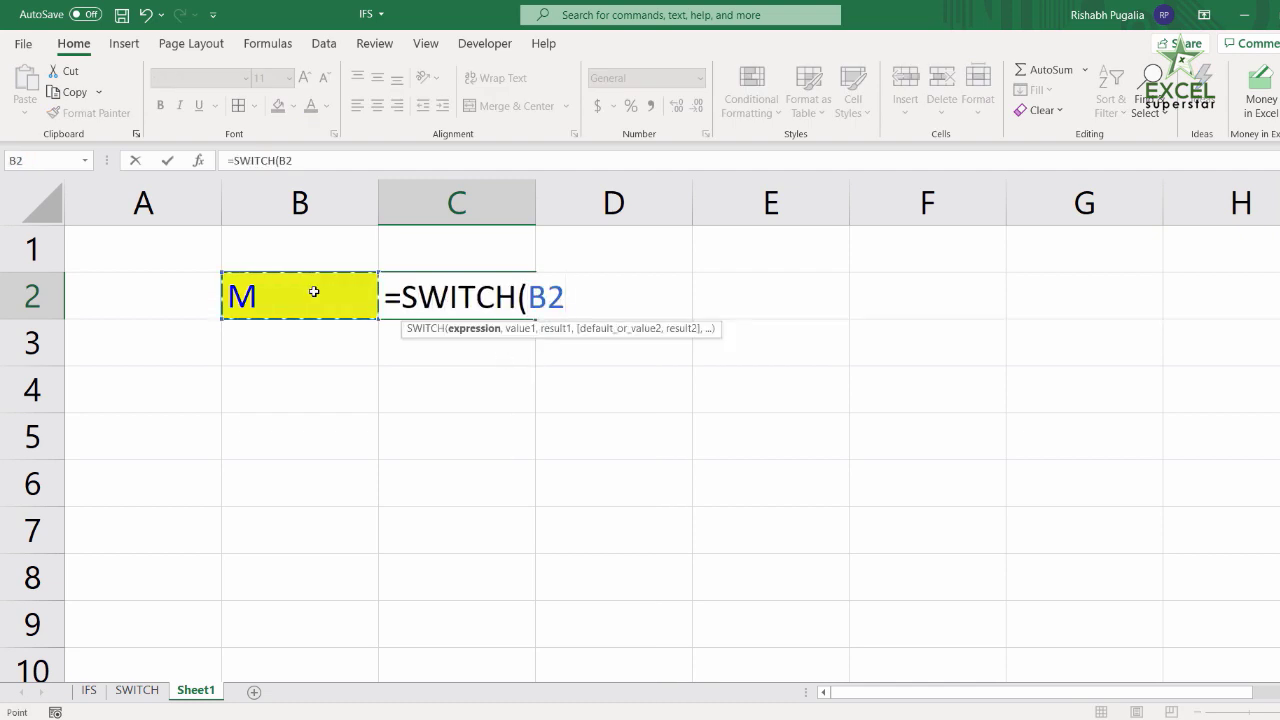
{"action": "type", "text": ",\""}
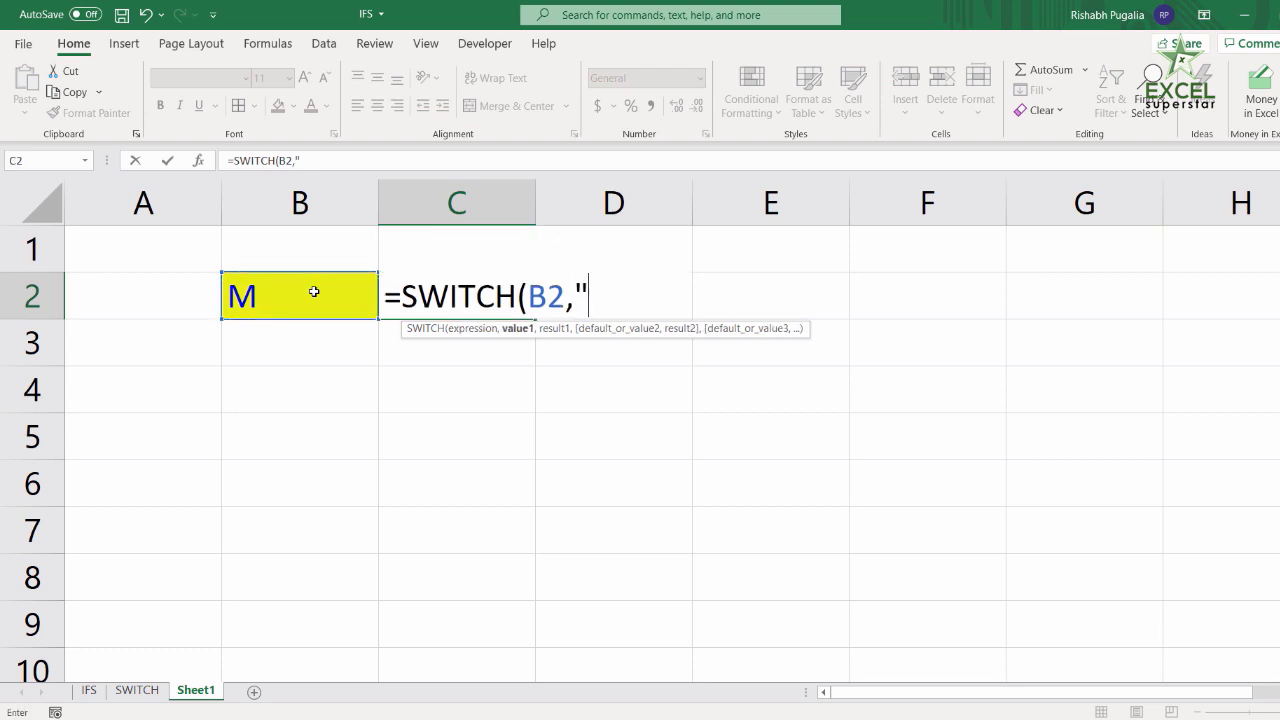
{"action": "type", "text": "M\","}
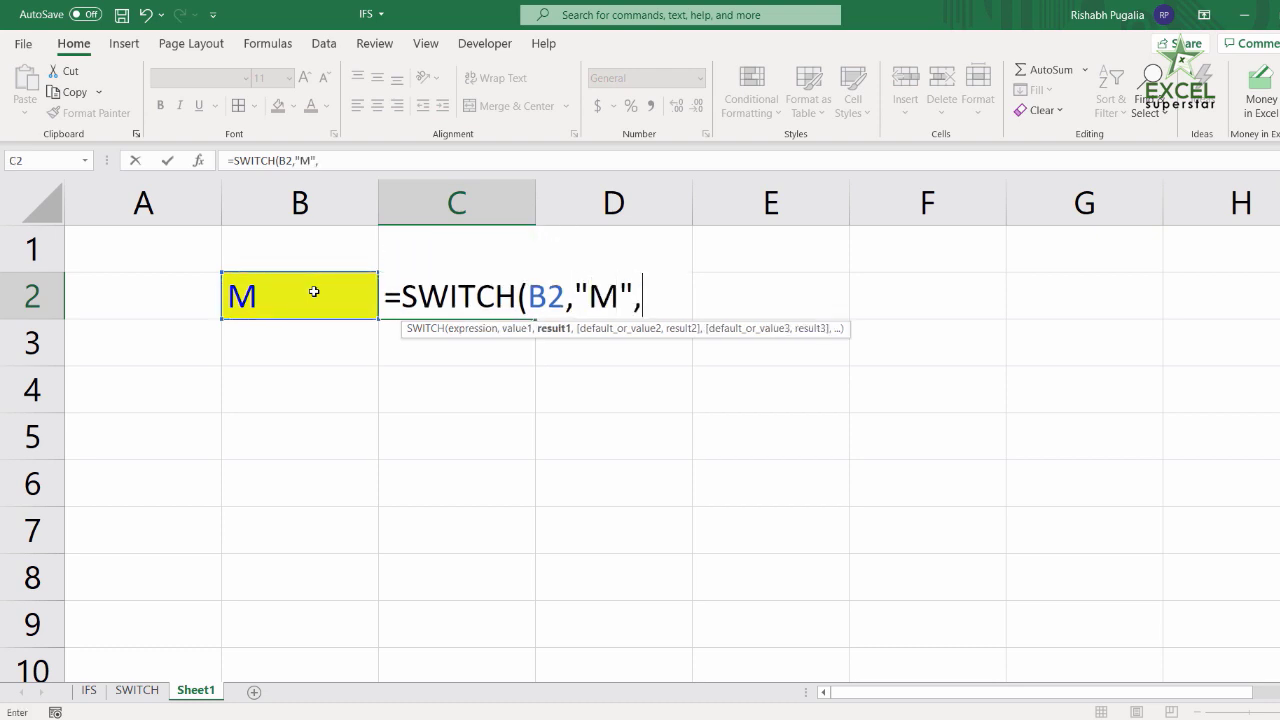
{"action": "type", "text": "\"Male\","}
Step: Highlight the "M","Male" pair, and complete the SWITCH formula in C2 with the pair "F","female"
{"action": "left_click_drag", "start_coordinate": [577, 294], "coordinate": [775, 294]}
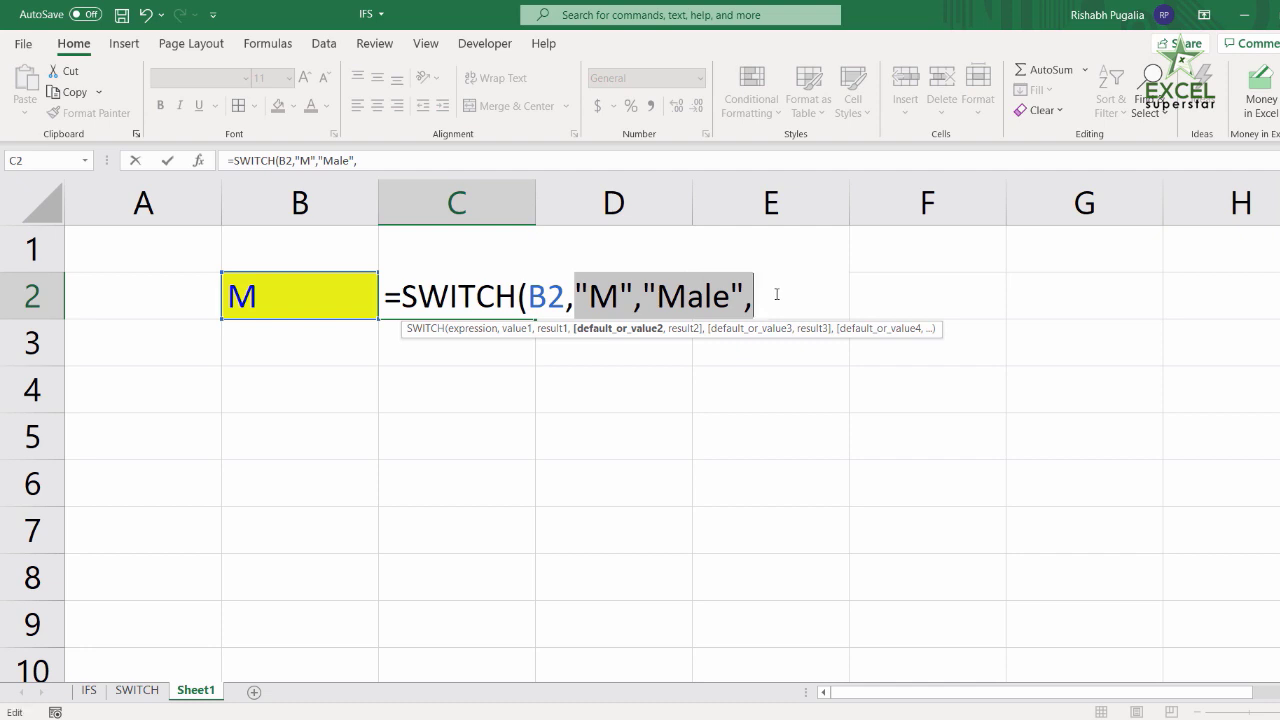
{"action": "left_click", "coordinate": [636, 306]}
{"action": "left_click_drag", "start_coordinate": [576, 296], "coordinate": [755, 281]}
{"action": "left_click", "coordinate": [764, 297]}
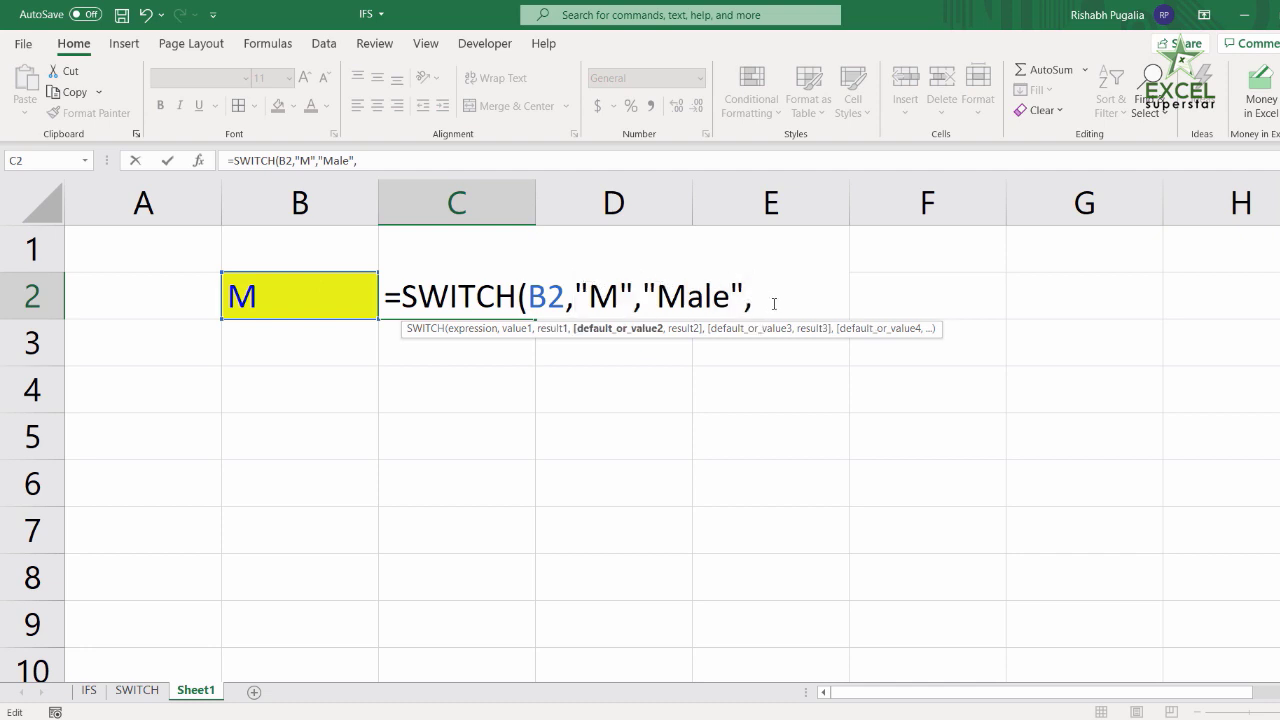
{"action": "type", "text": "\"F\","}
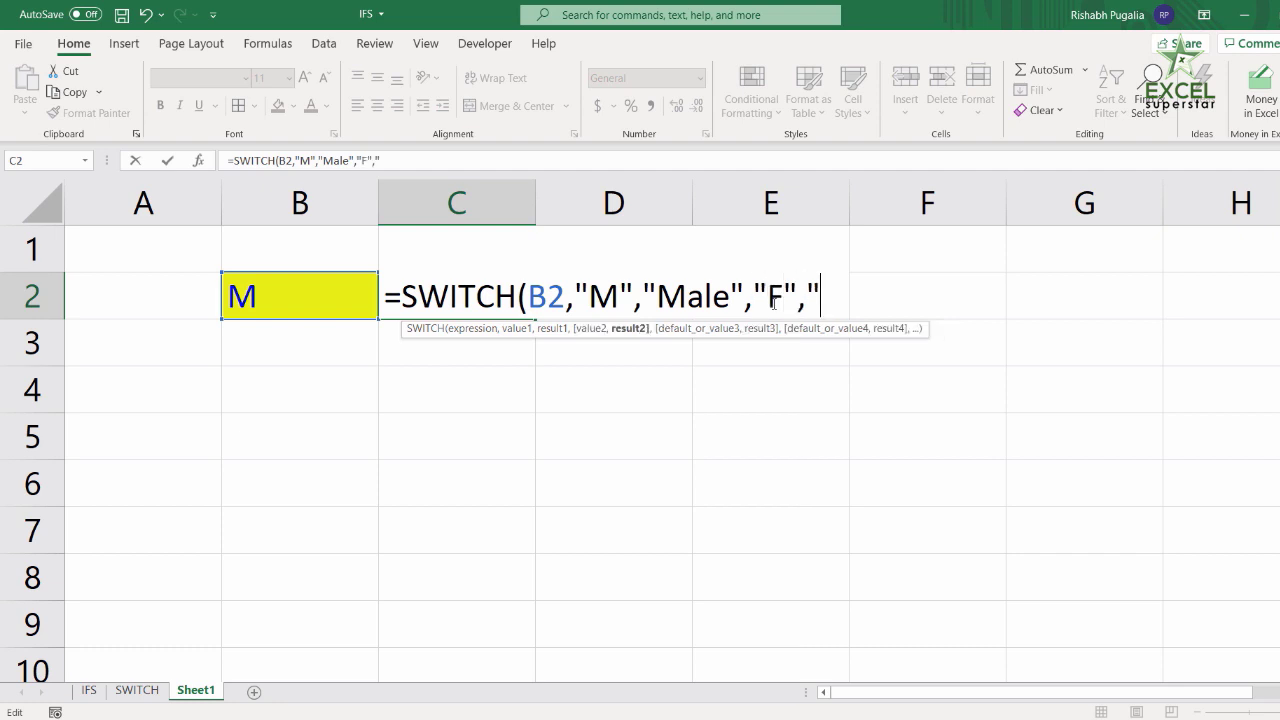
{"action": "type", "text": " female\")"}
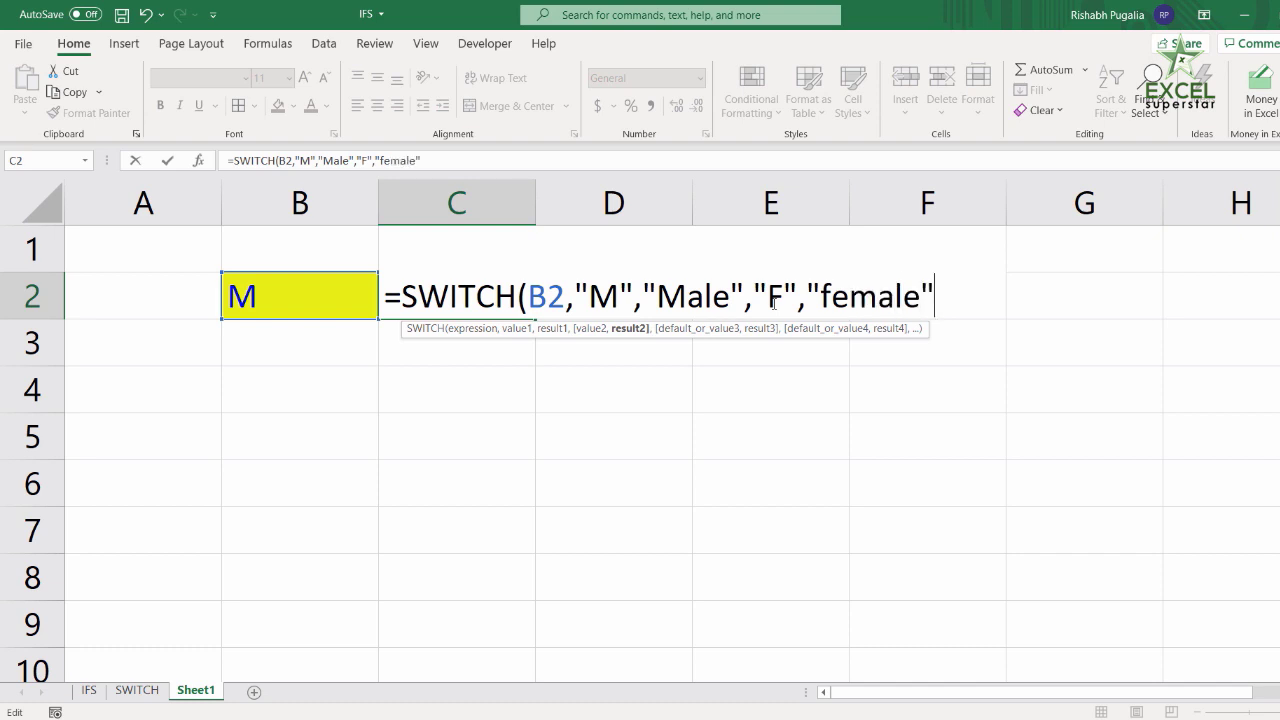
{"action": "key", "text": "Return"}
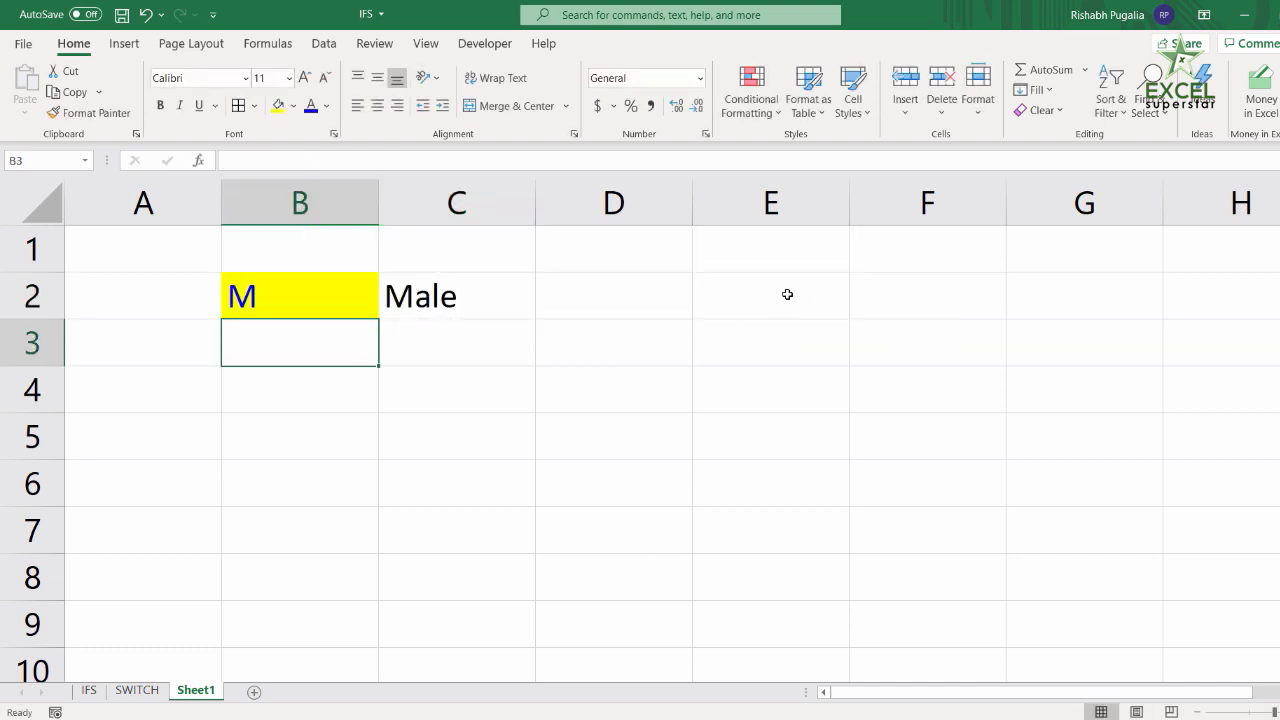
Step: Test the SWITCH formula by setting the code in B2 to F and back to M
{"action": "left_click", "coordinate": [323, 300]}
{"action": "key", "text": "BackSpace"}
{"action": "type", "text": "F"}
{"action": "left_click", "coordinate": [387, 374]}
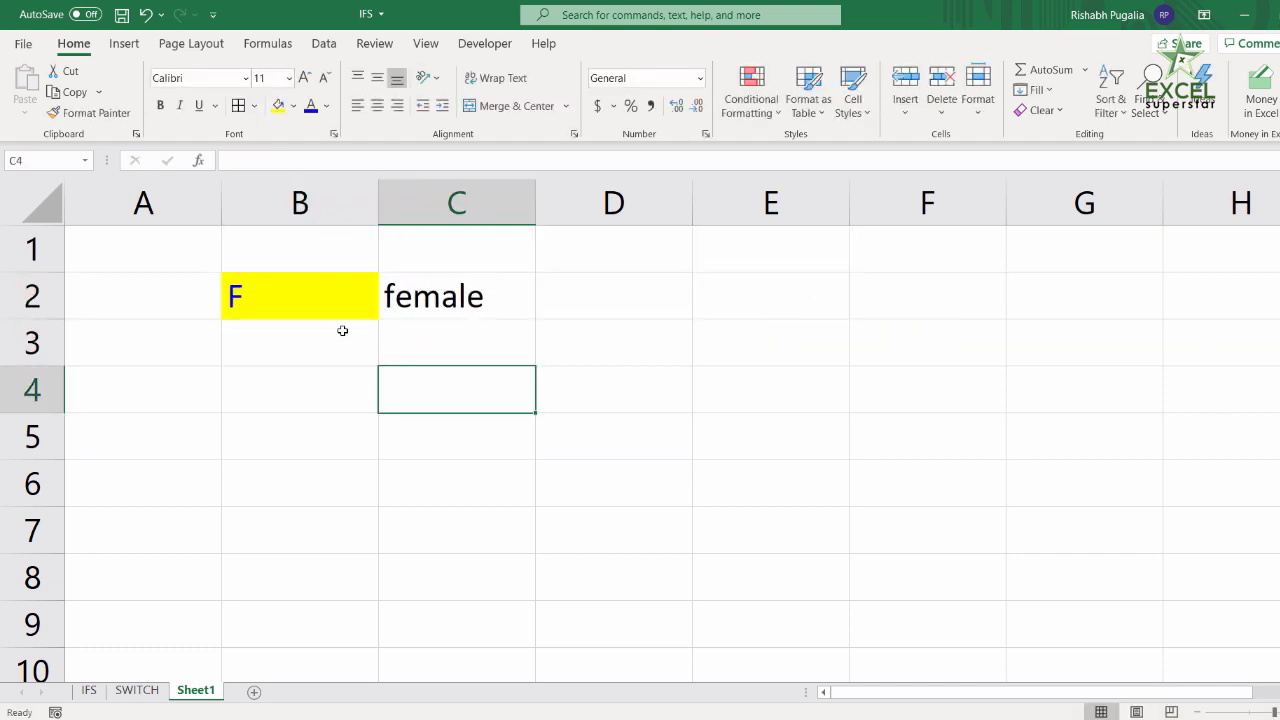
{"action": "left_click", "coordinate": [291, 297]}
{"action": "type", "text": "M"}
{"action": "left_click", "coordinate": [345, 381]}
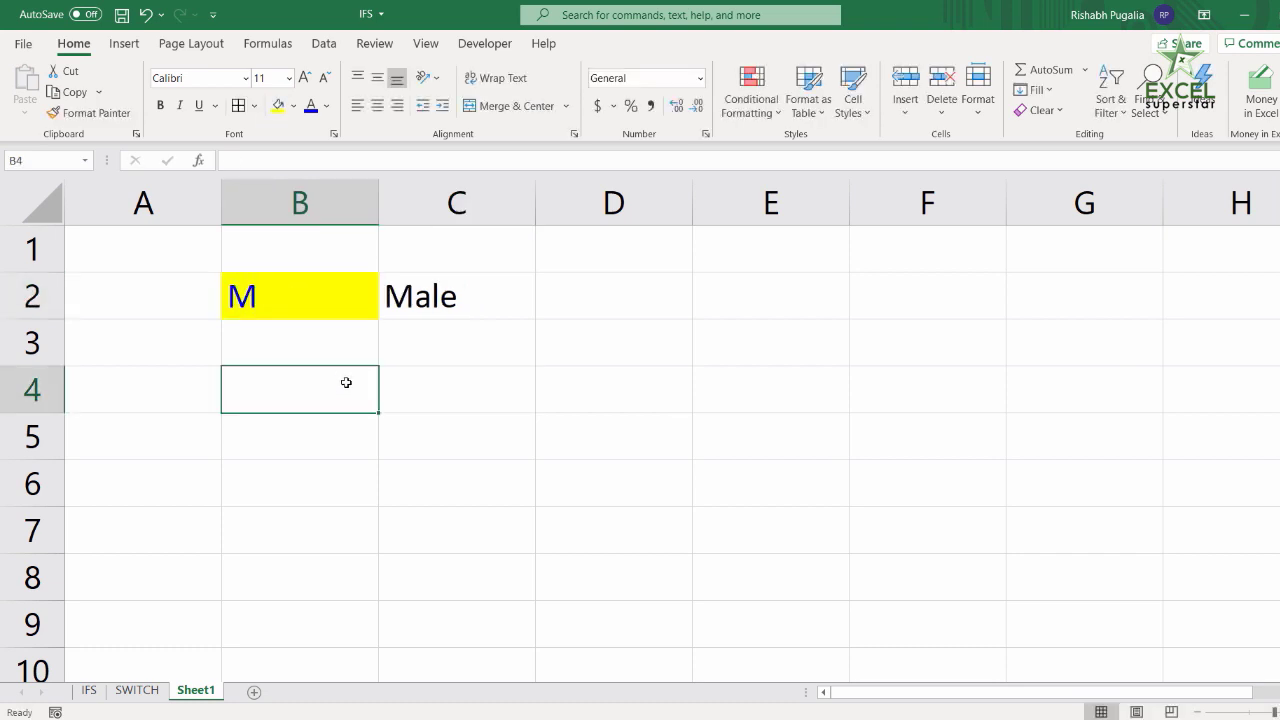
Step: Review the SWITCH formula in C2, highlighting its "M","Male" and "F","female" pairs
{"action": "left_click", "coordinate": [478, 283]}
{"action": "double_click", "coordinate": [470, 294]}
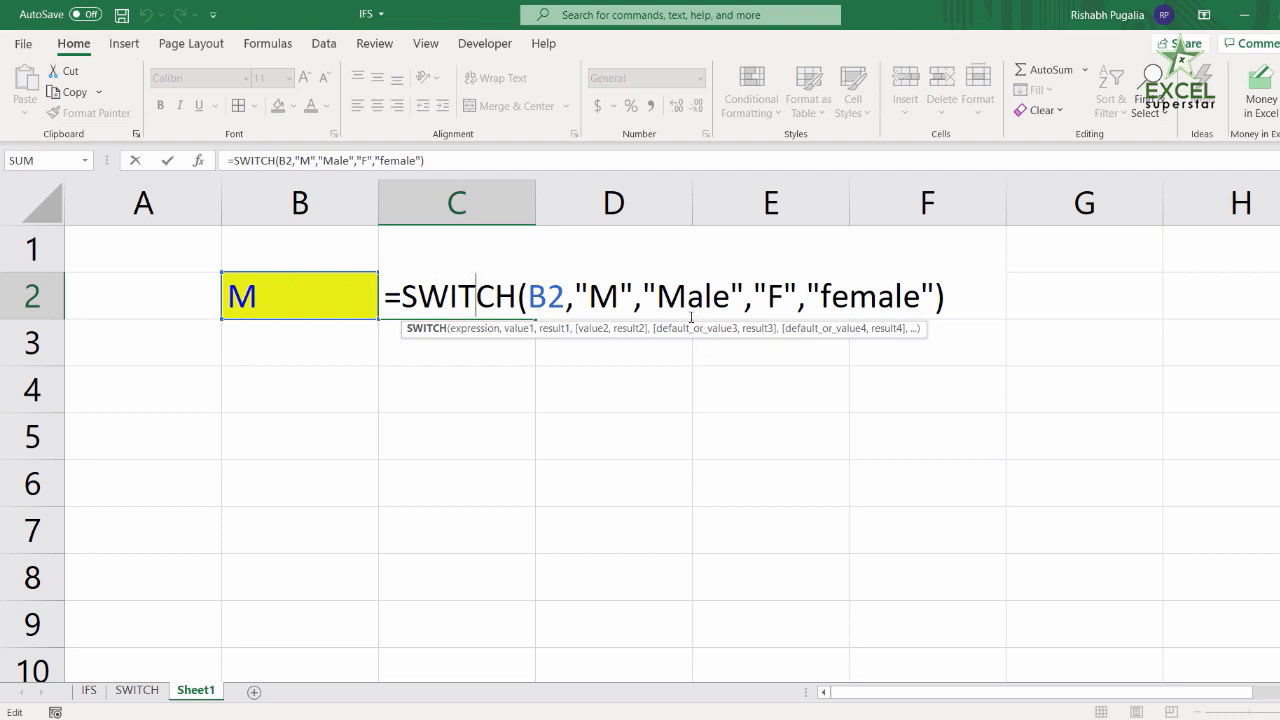
{"action": "left_click_drag", "start_coordinate": [576, 295], "coordinate": [935, 290]}
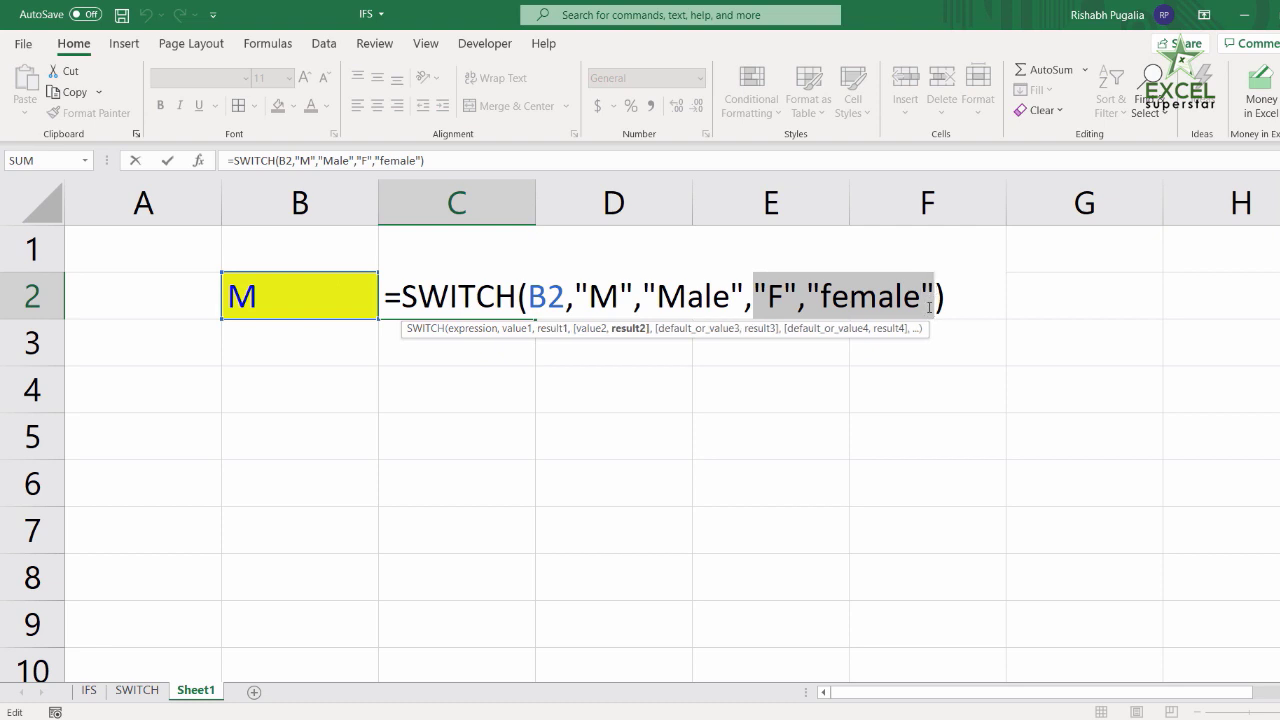
{"action": "key", "text": "ctrl+Return"}
Step: Copy B2 down into B3 and start an IFS formula in C3 that returns "male" when B3="M"
{"action": "left_click", "coordinate": [334, 343]}
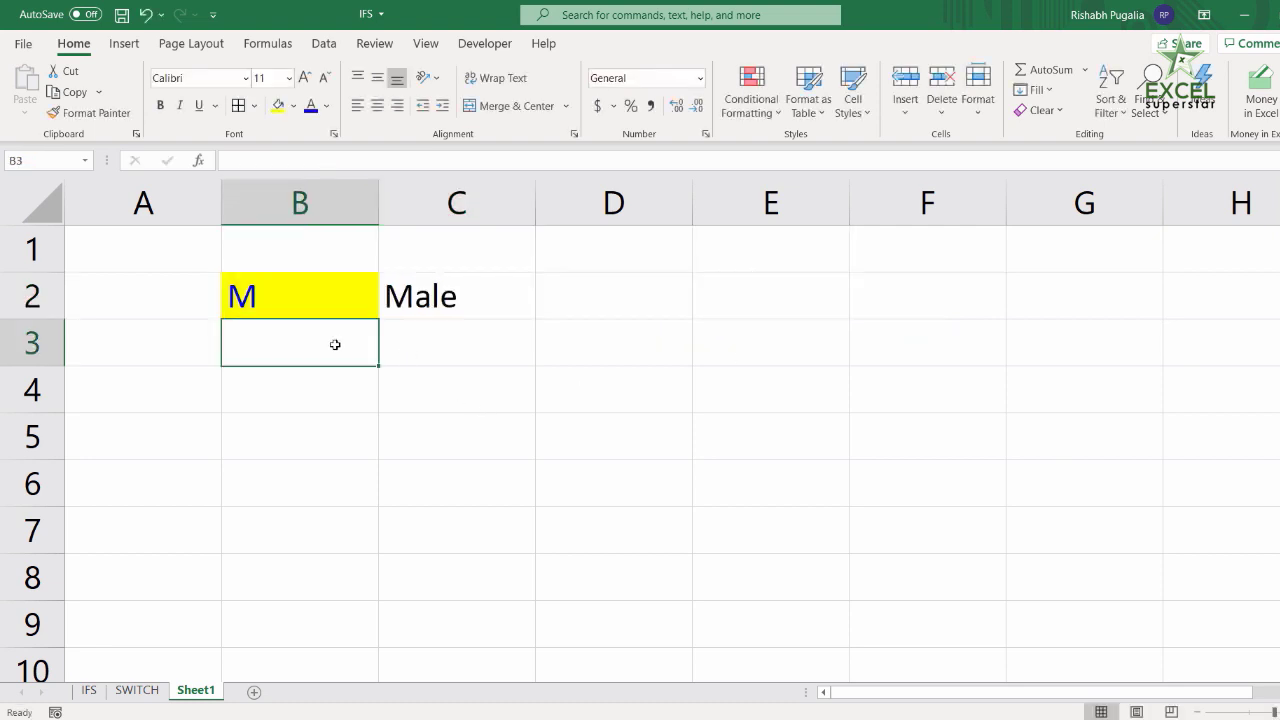
{"action": "key", "text": "ctrl+d"}
{"action": "left_click", "coordinate": [428, 343]}
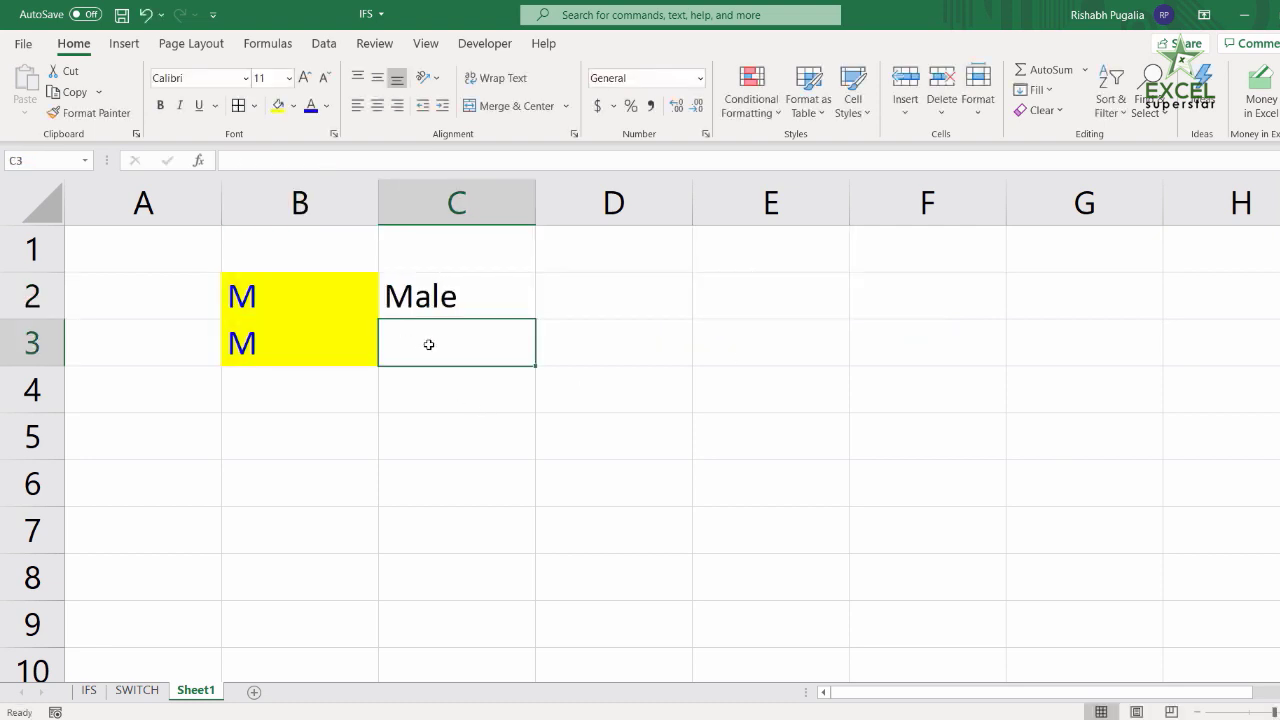
{"action": "type", "text": "=ifs"}
{"action": "key", "text": "Tab"}
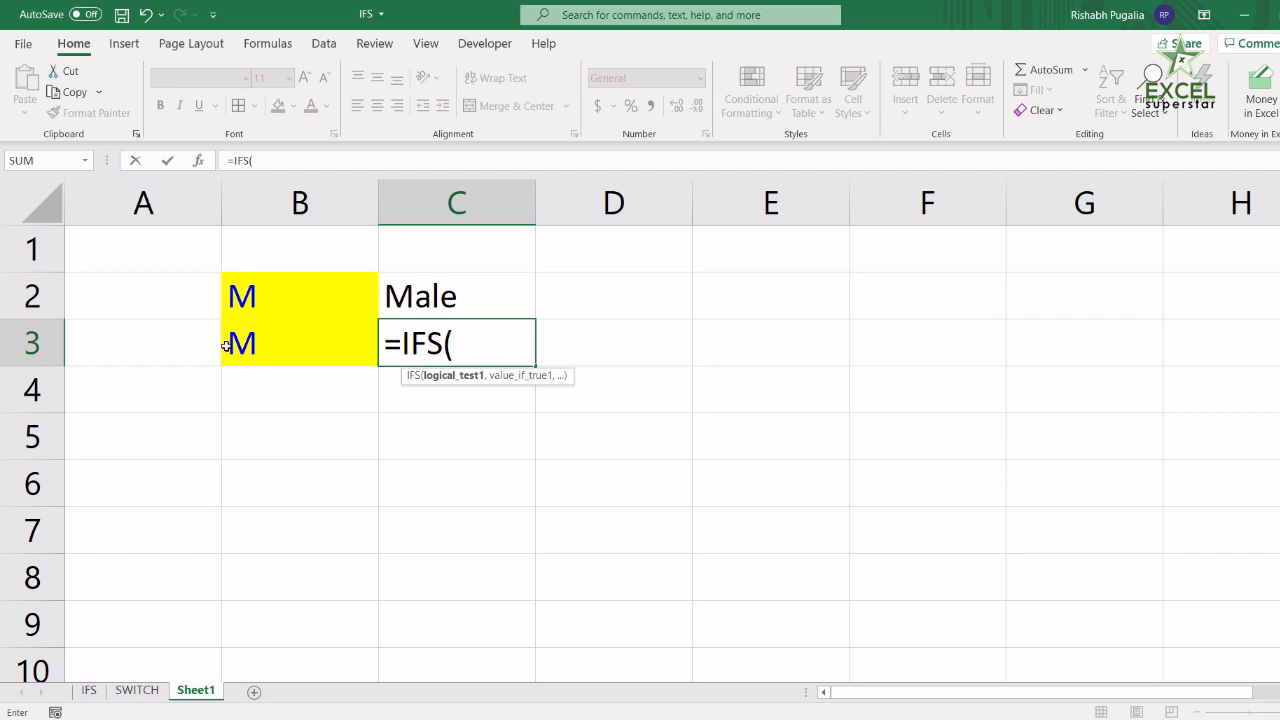
{"action": "left_click", "coordinate": [296, 347]}
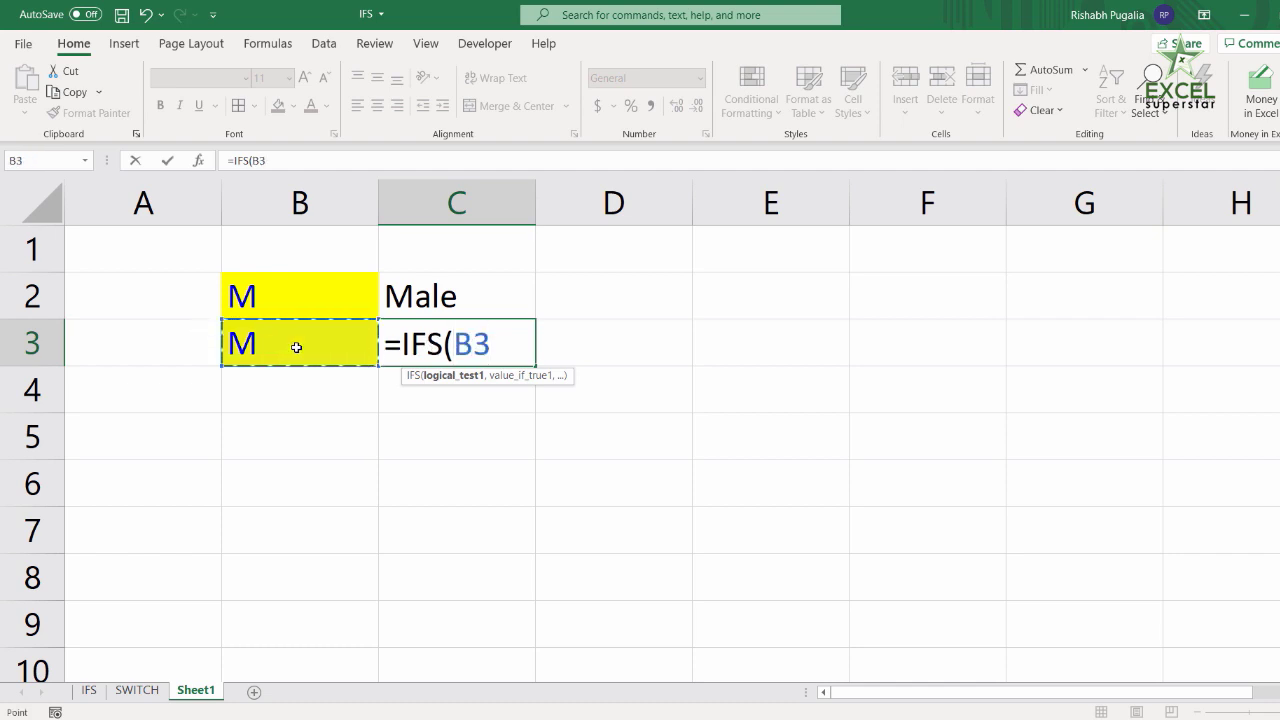
{"action": "type", "text": "=\"M"}
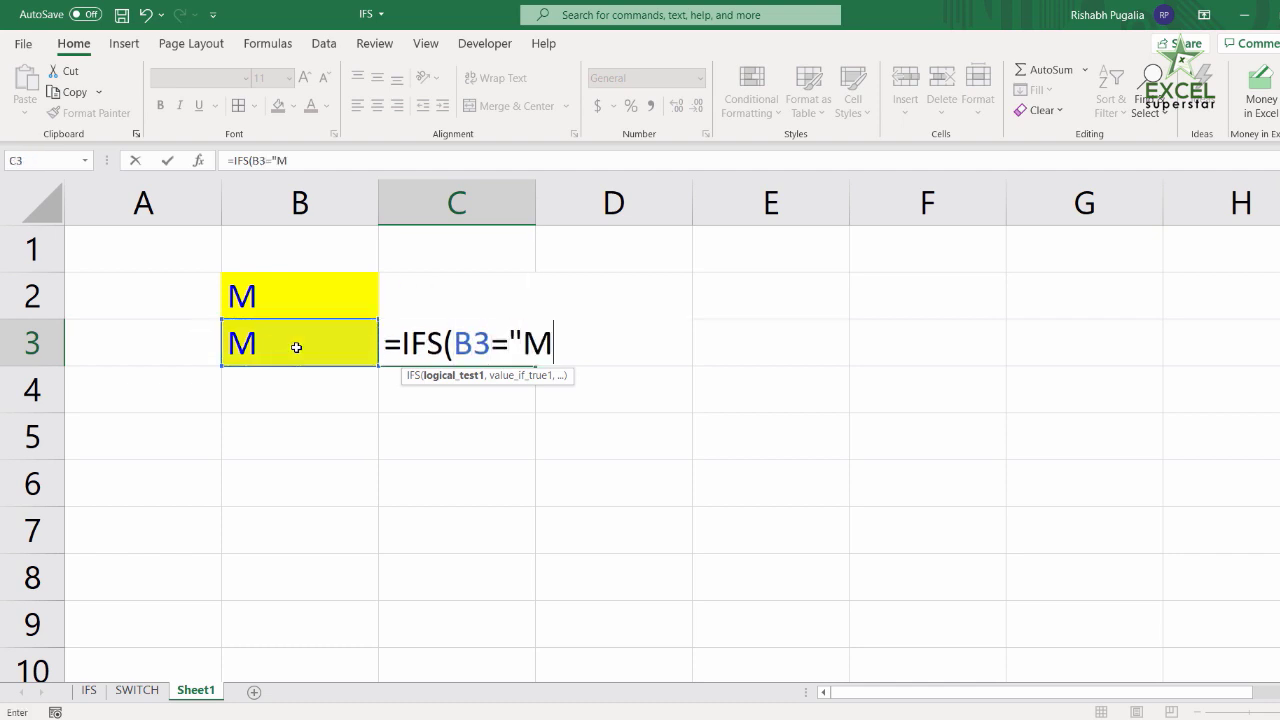
{"action": "type", "text": "\",\"male"}
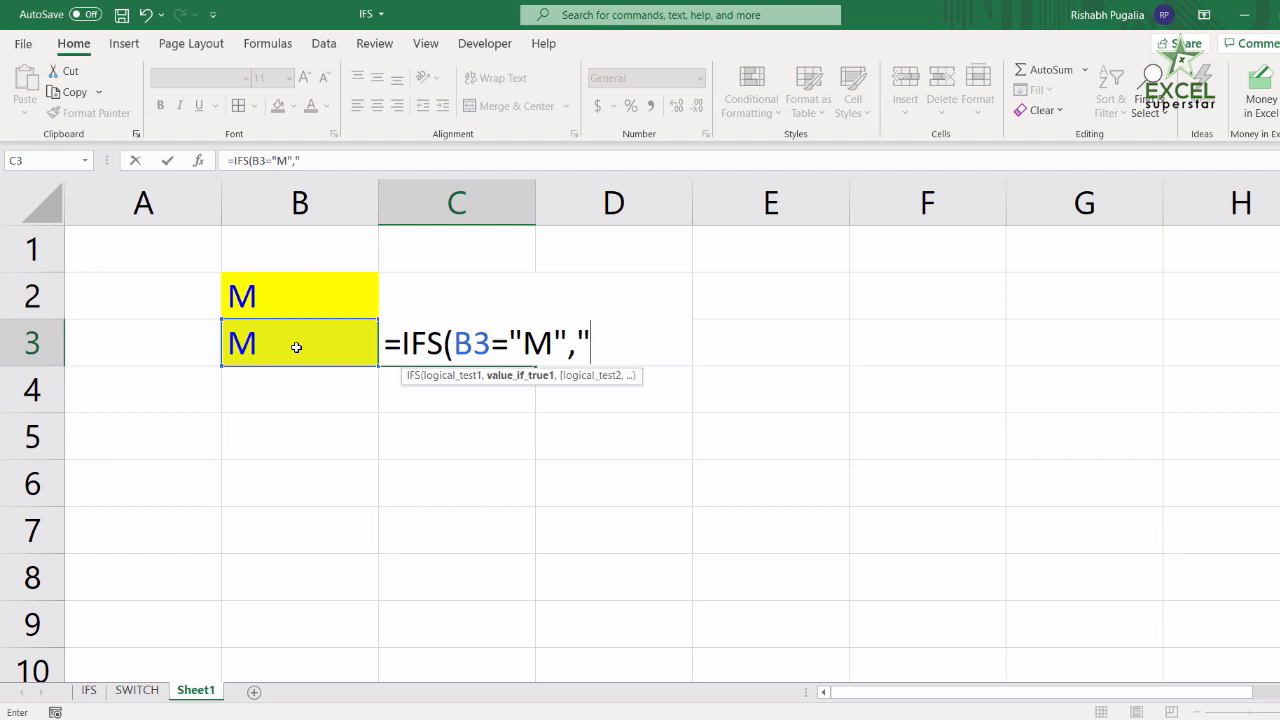
{"action": "type", "text": "\","}
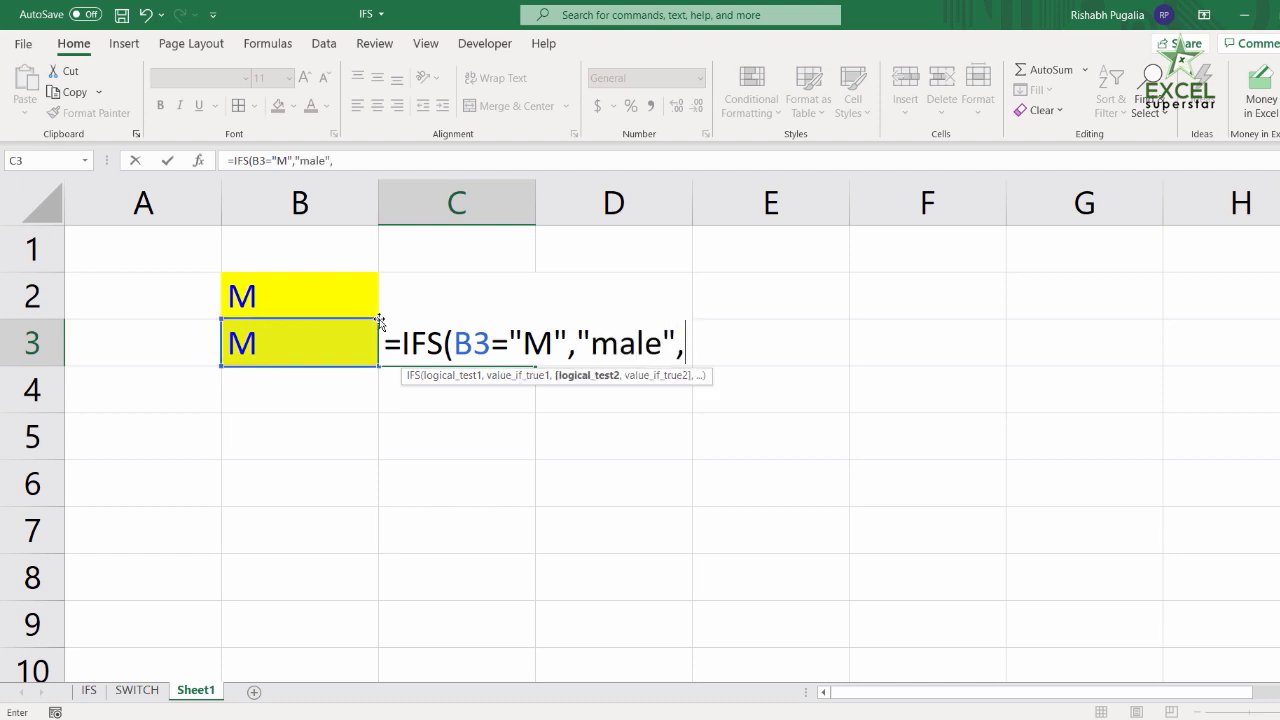
Step: Add the second test B3="F" with the result "Female" to the IFS formula in C3 and close the bracket
{"action": "left_click", "coordinate": [298, 348]}
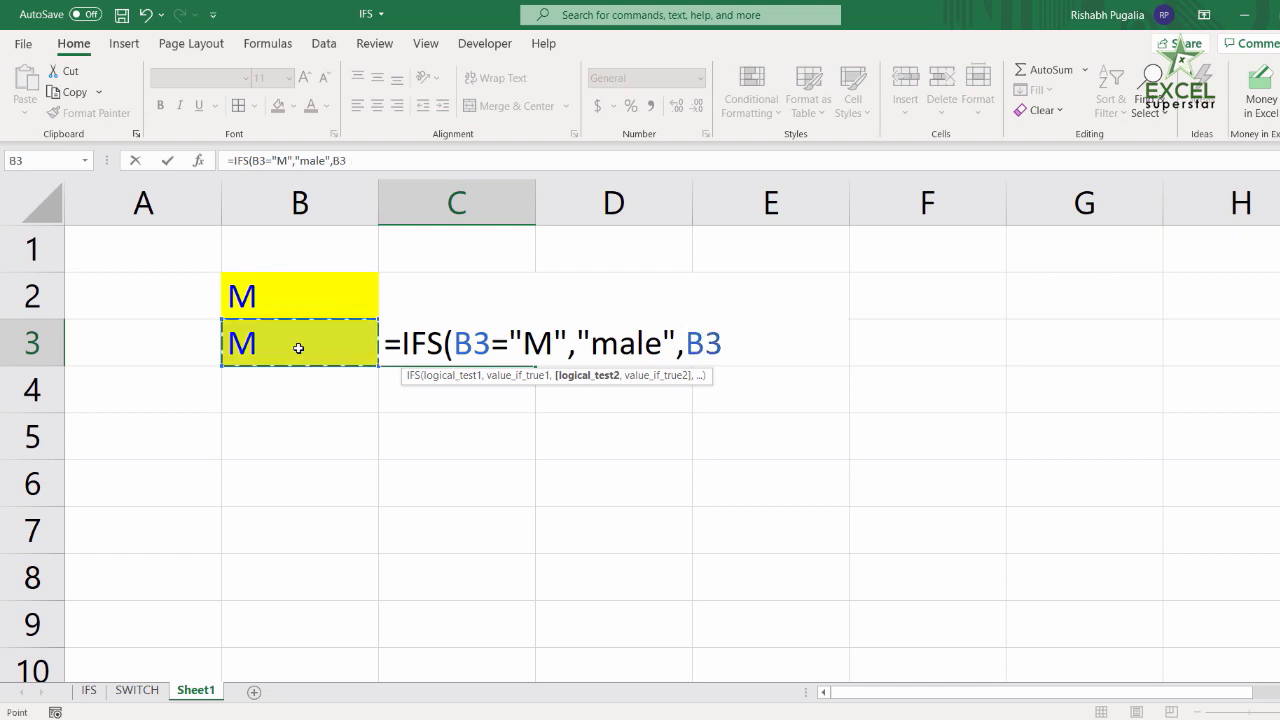
{"action": "type", "text": "=\"F\""}
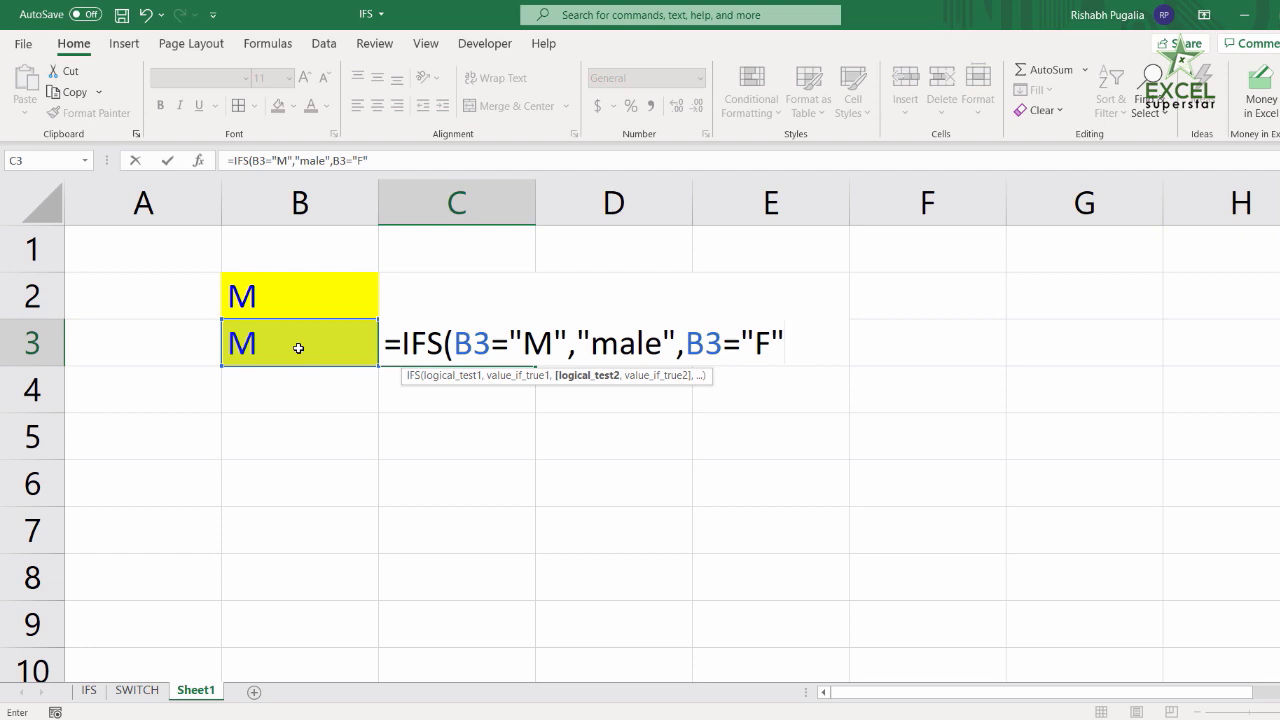
{"action": "type", "text": ",\""}
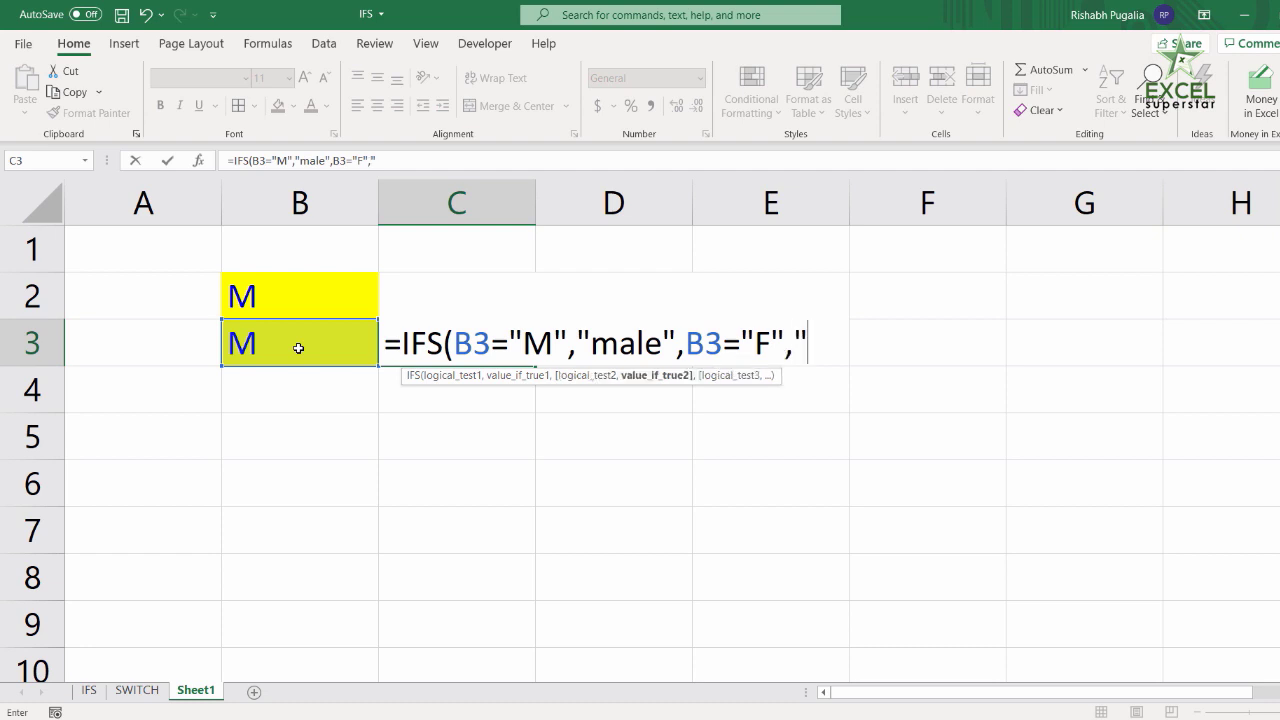
{"action": "type", "text": "Female"}
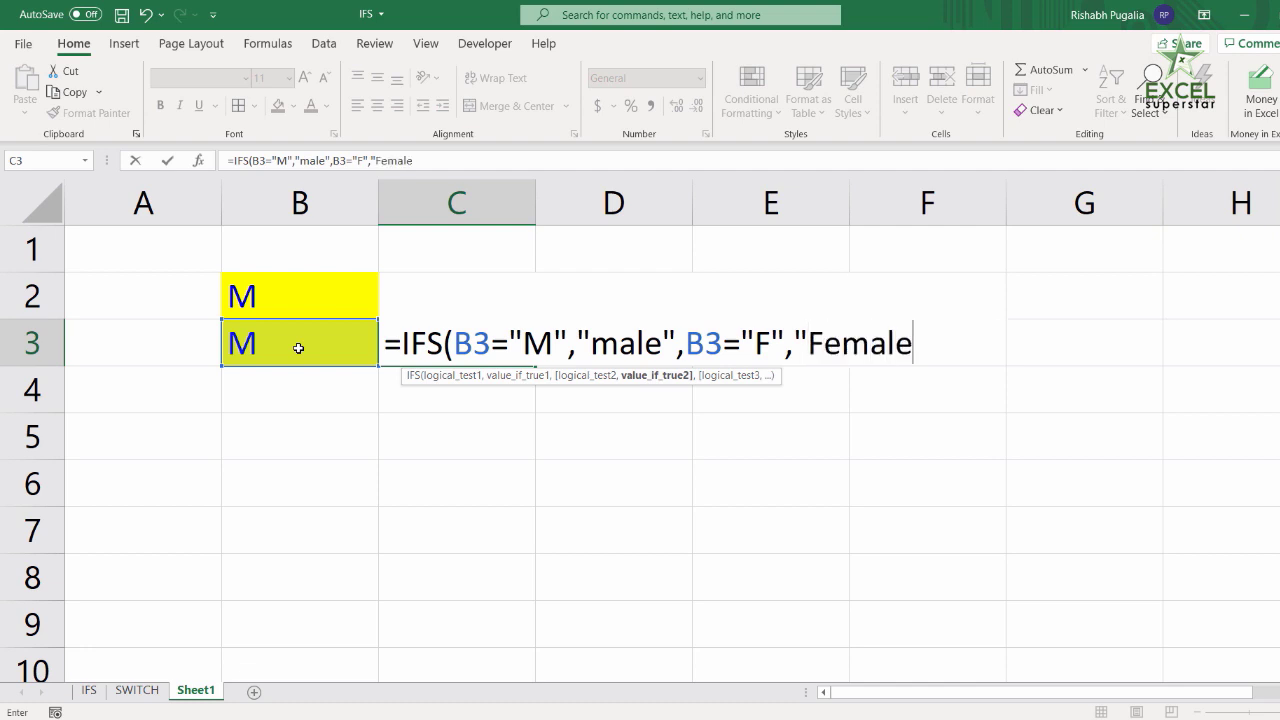
{"action": "type", "text": "\")"}
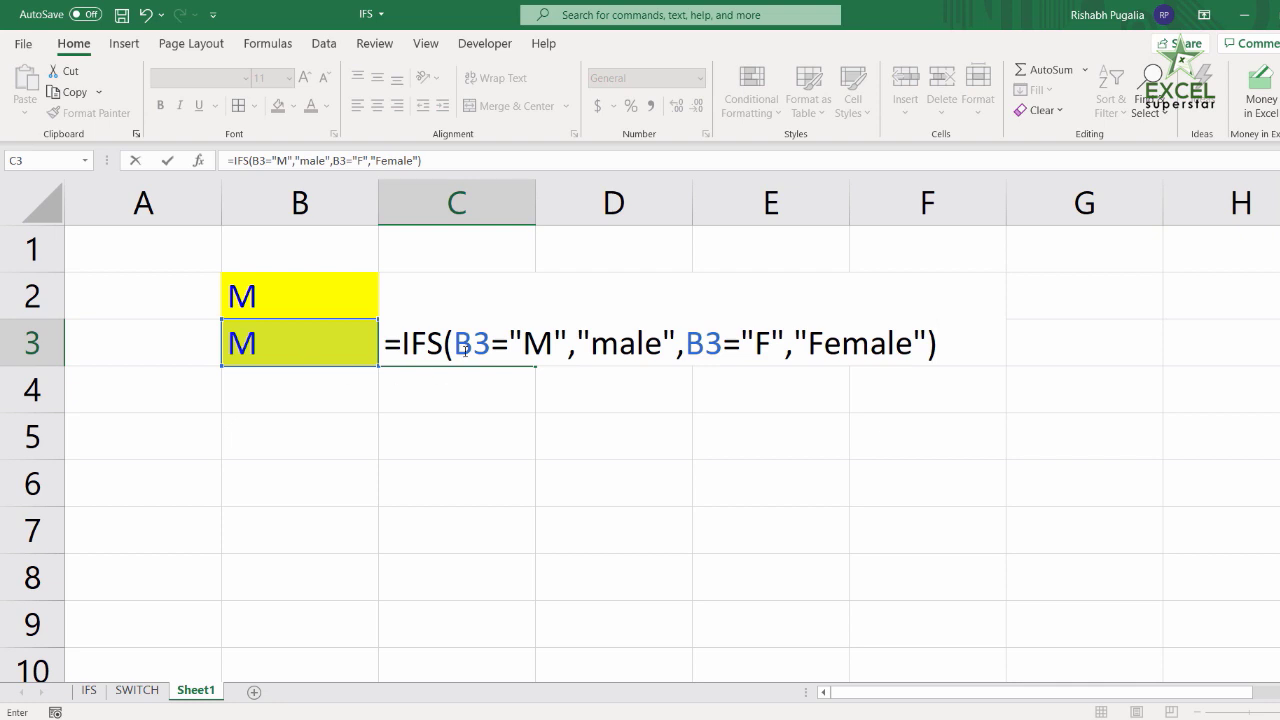
Step: Try > as the first comparison operator in C3's IFS formula, restore it to =, and enter the formula
{"action": "left_click_drag", "start_coordinate": [455, 343], "coordinate": [510, 343]}
{"action": "type", "text": ">"}
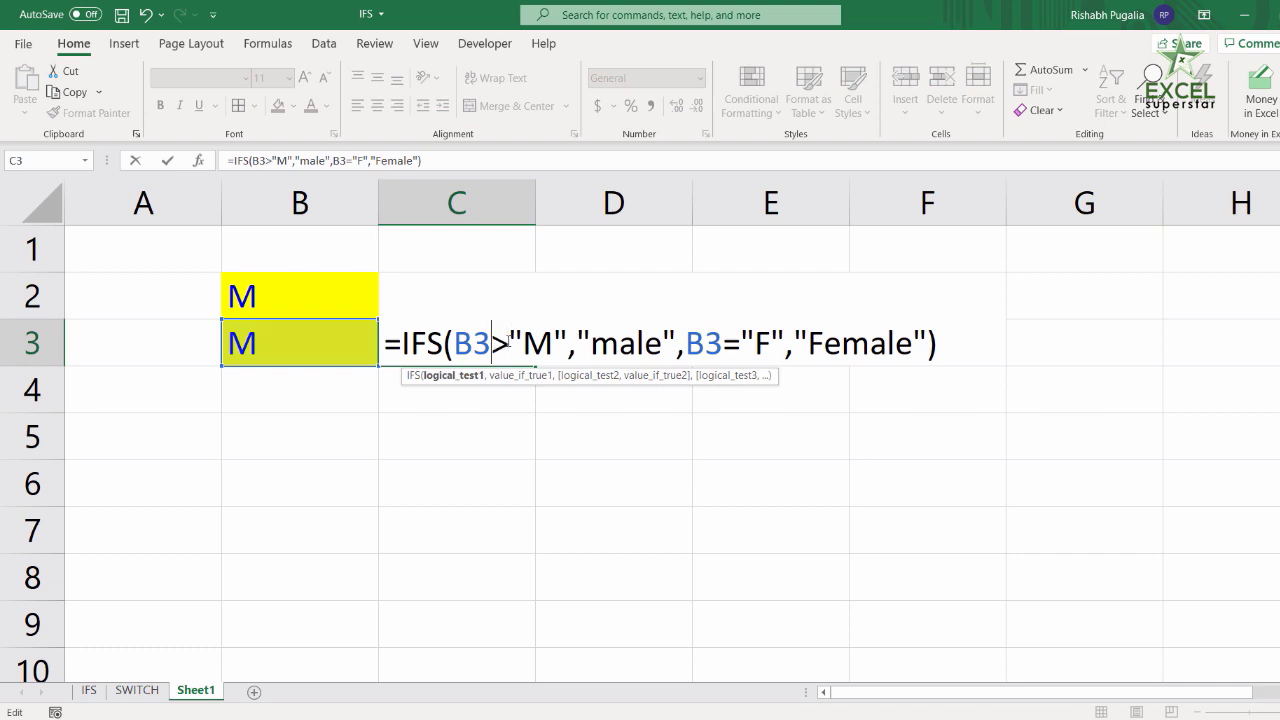
{"action": "key", "text": "BackSpace"}
{"action": "type", "text": "="}
{"action": "key", "text": "Return"}
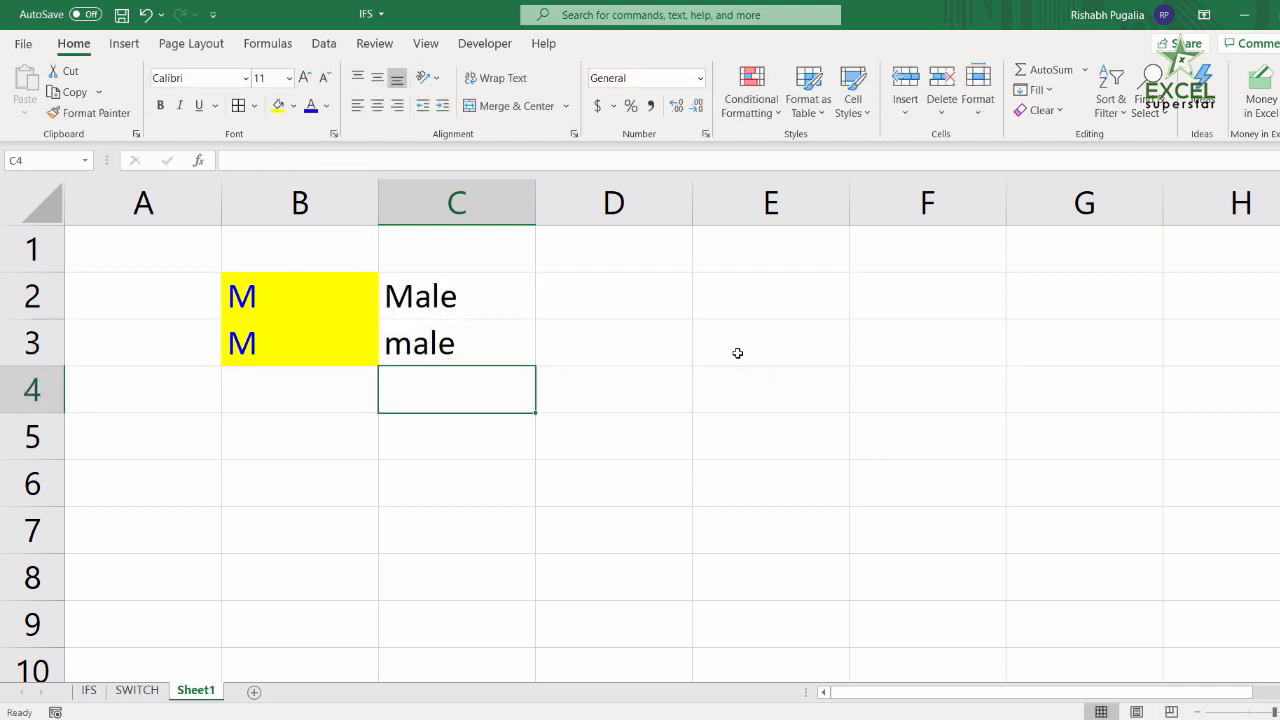
Step: Test the IFS formula by setting the code in B3 to F
{"action": "left_click", "coordinate": [314, 344]}
{"action": "type", "text": "F"}
{"action": "left_click", "coordinate": [383, 420]}
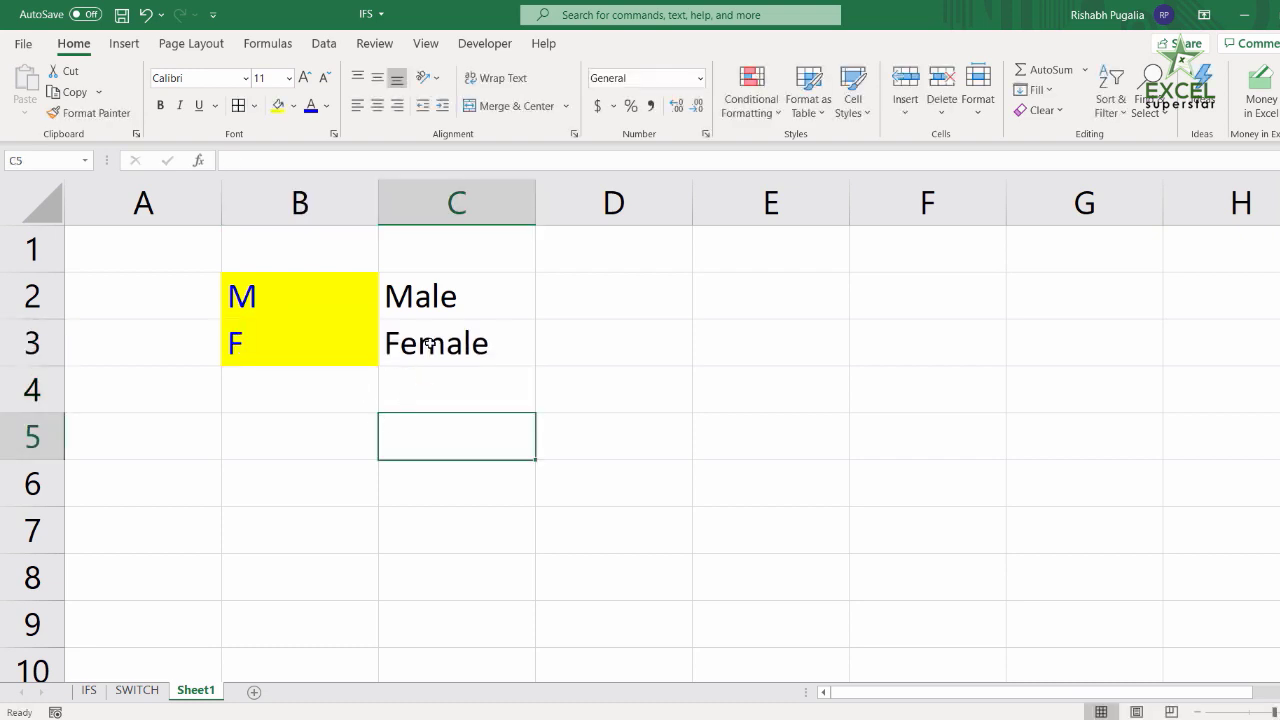
Step: Compare the SWITCH formula in C2 with the IFS formula in C3, highlighting their arguments, and leave both unchanged
{"action": "double_click", "coordinate": [423, 336]}
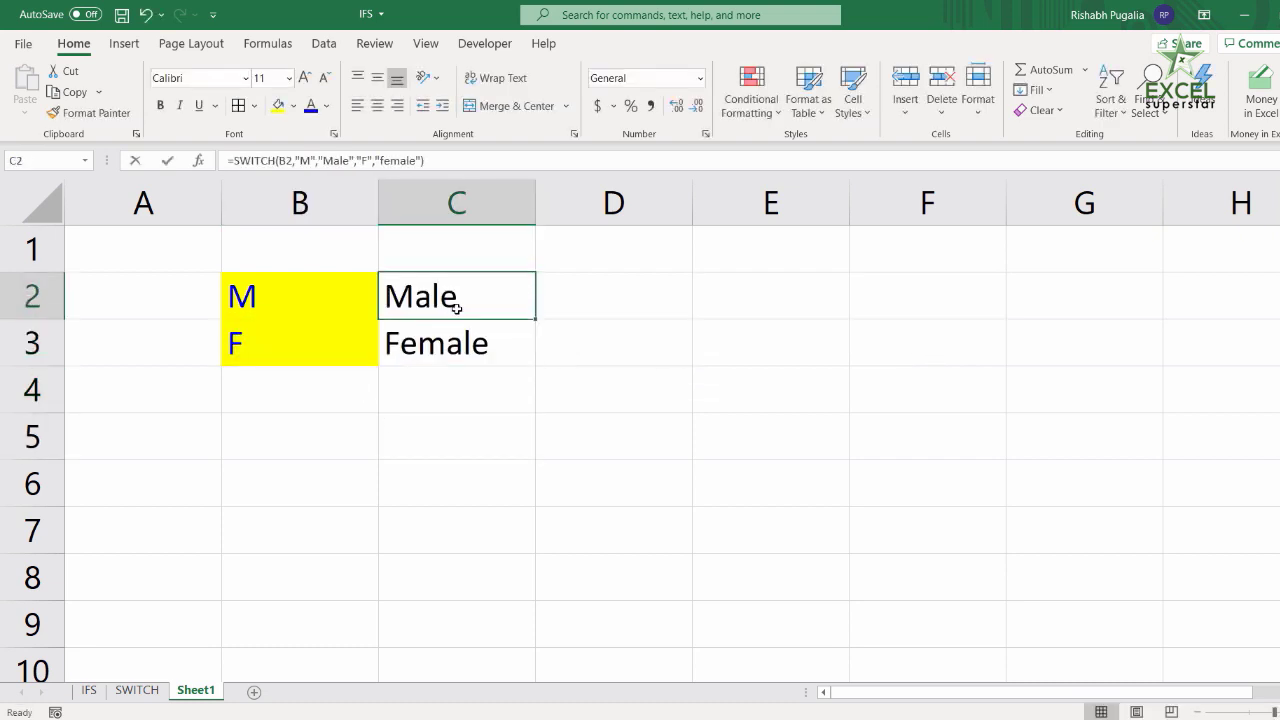
{"action": "double_click", "coordinate": [455, 296]}
{"action": "left_click_drag", "start_coordinate": [524, 297], "coordinate": [946, 297]}
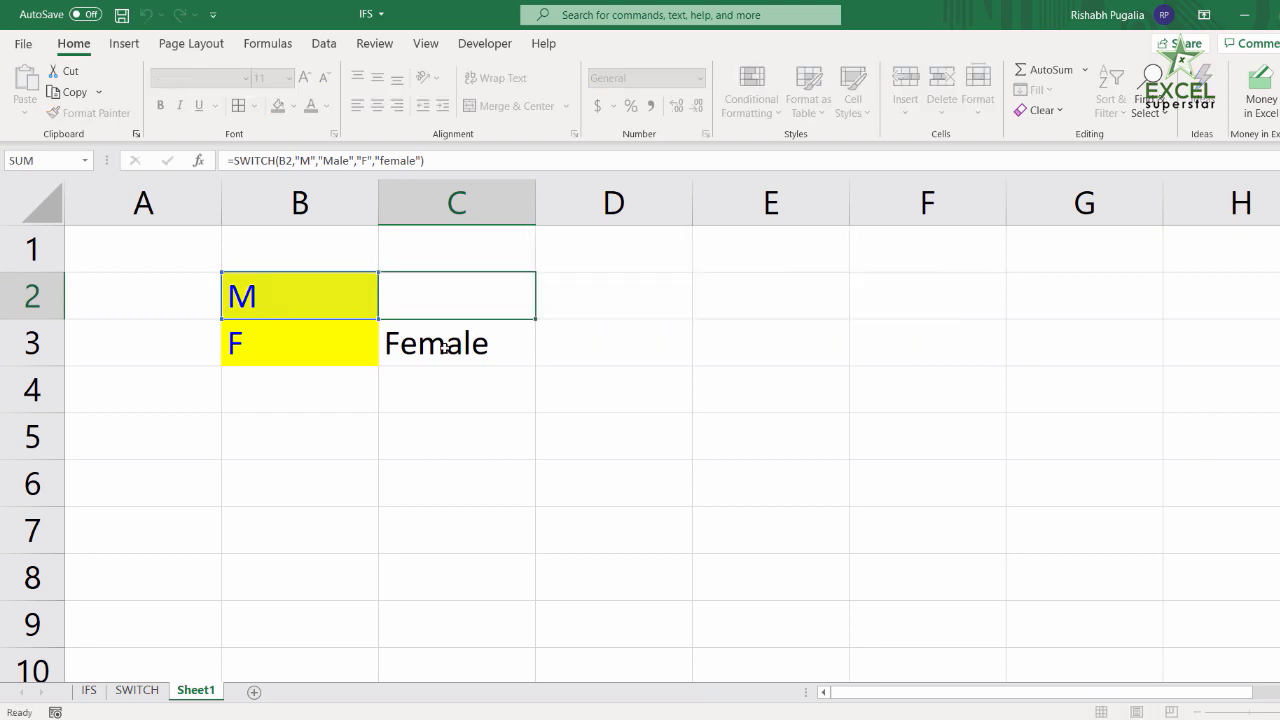
{"action": "double_click", "coordinate": [430, 344]}
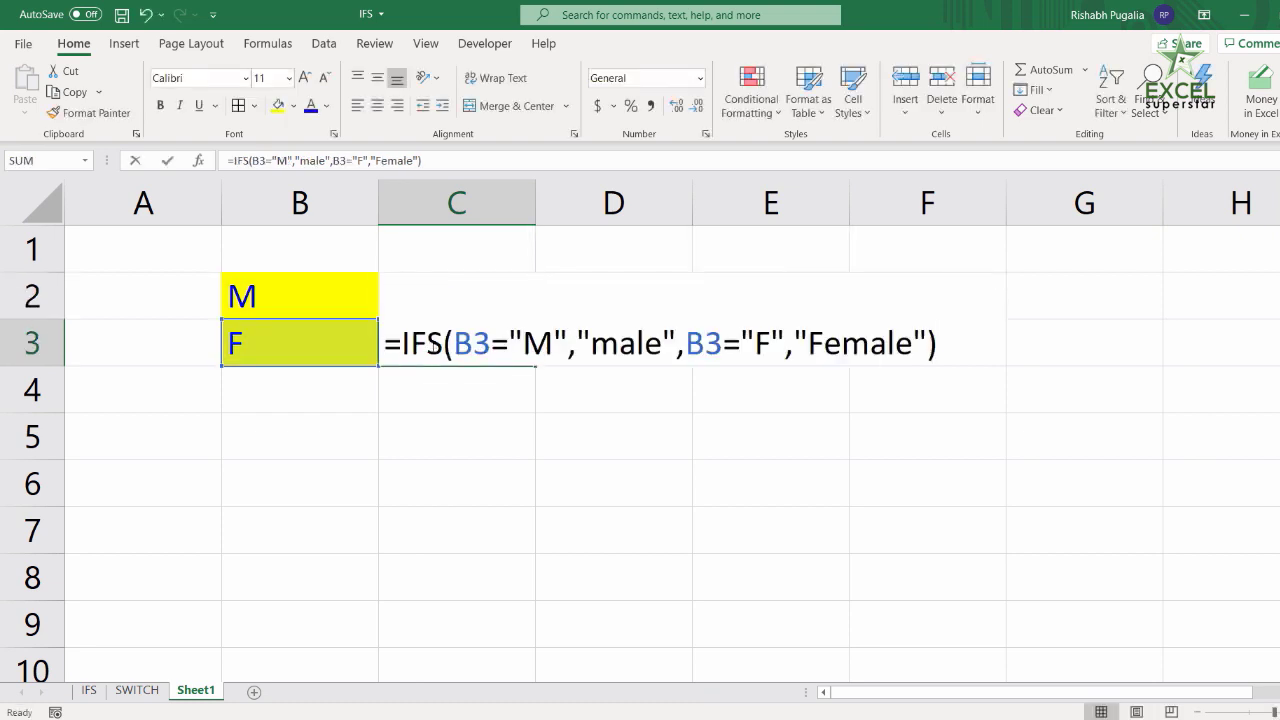
{"action": "left_click_drag", "start_coordinate": [455, 344], "coordinate": [946, 349]}
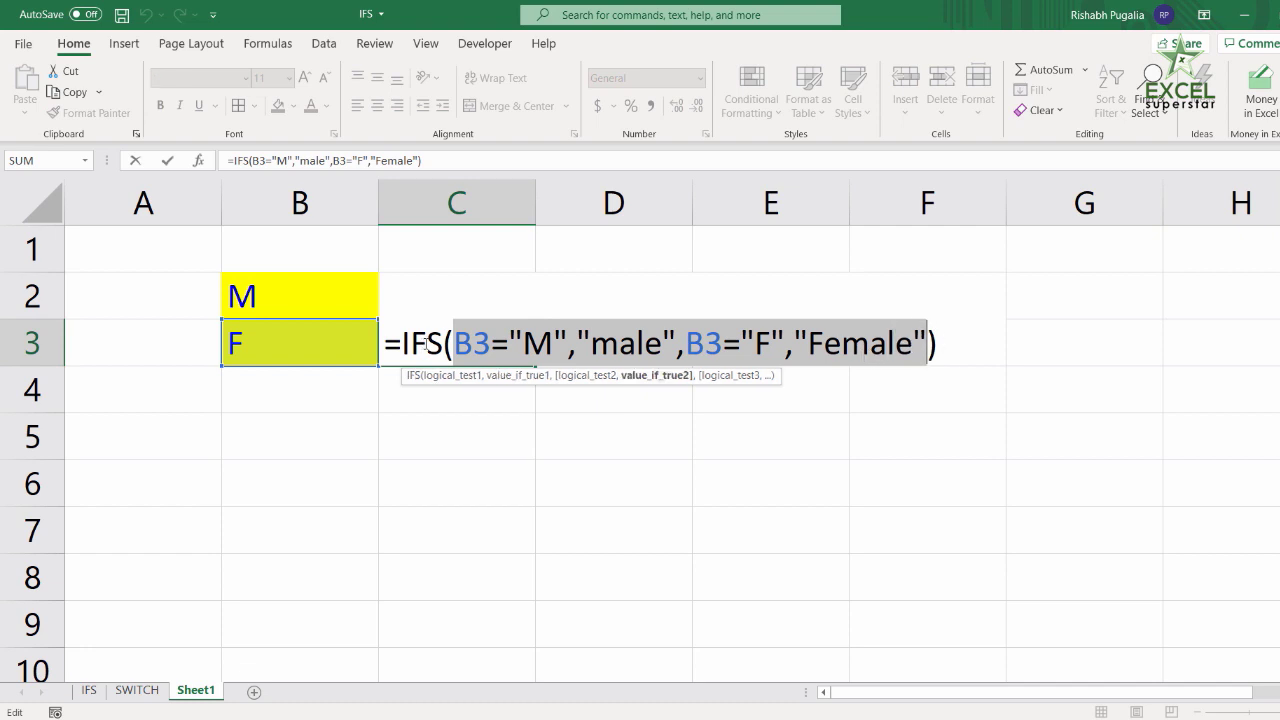
{"action": "key", "text": "Escape"}
Step: Review the region IFS formula in D10 of the SWITCH sheet, highlighting its repeated B10 tests and results
{"action": "left_click", "coordinate": [137, 690]}
{"action": "double_click", "coordinate": [311, 538]}
{"action": "key", "text": "Escape"}
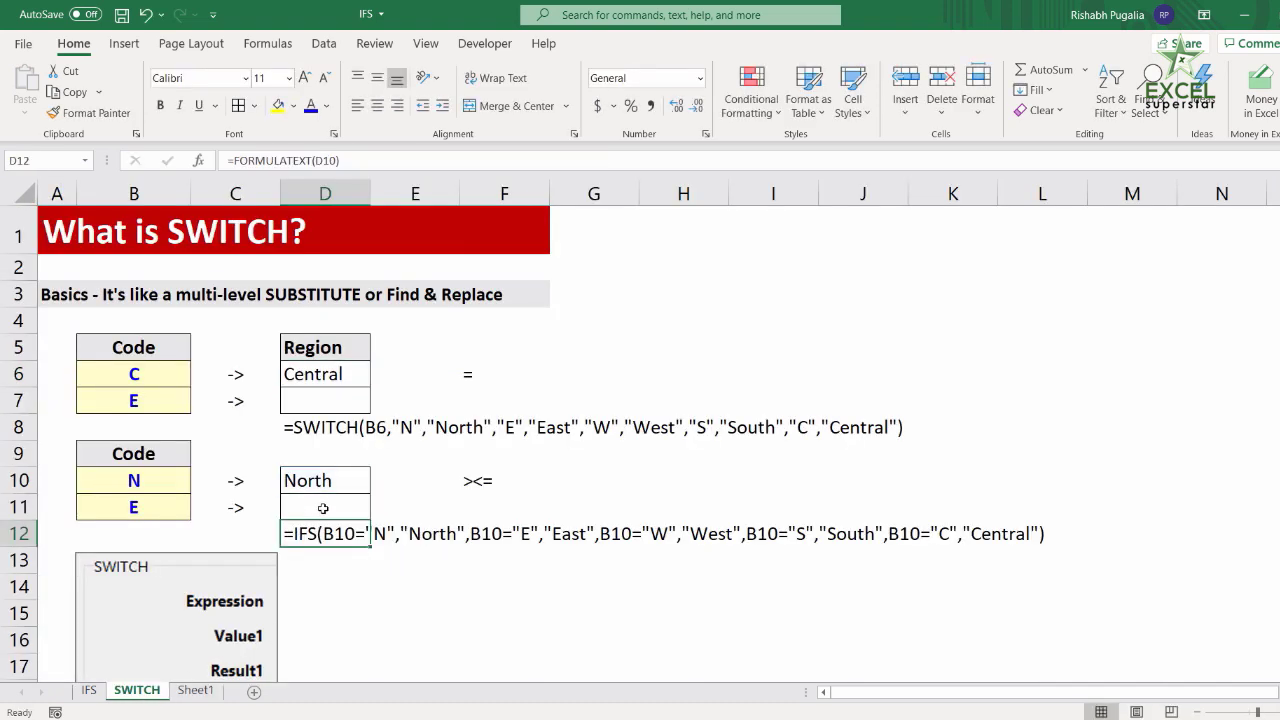
{"action": "double_click", "coordinate": [322, 481]}
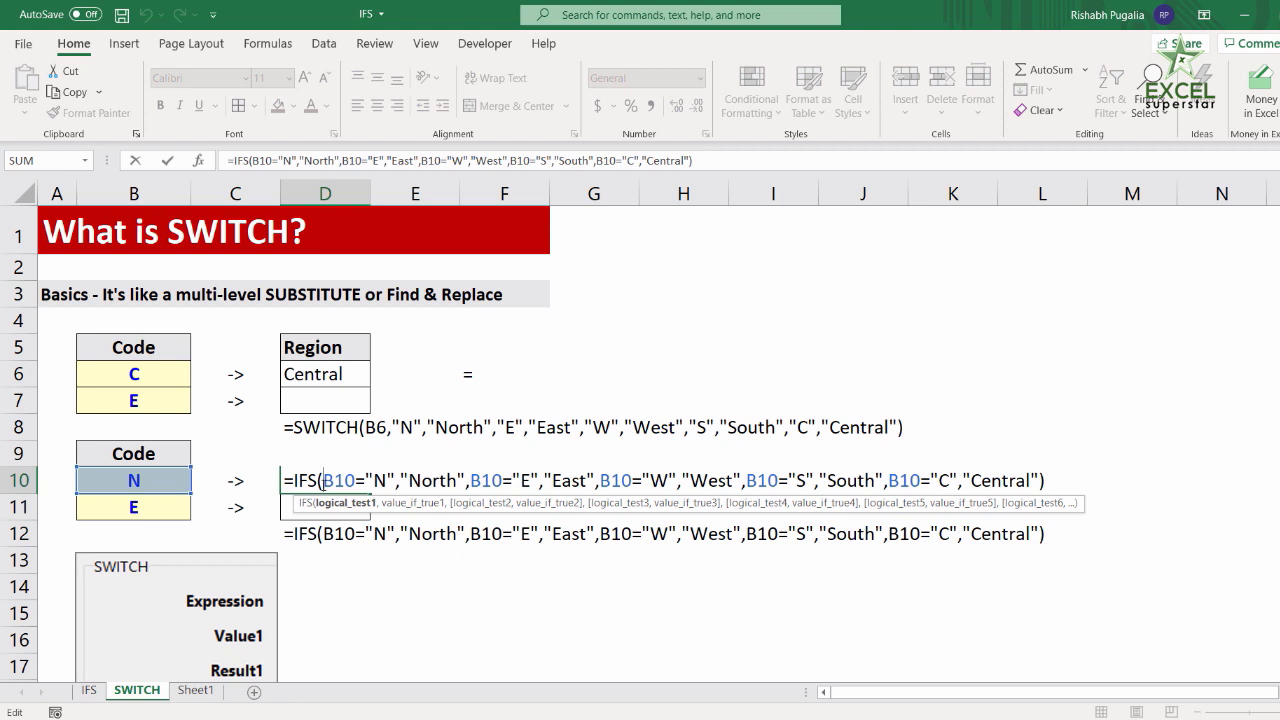
{"action": "left_click_drag", "start_coordinate": [306, 481], "coordinate": [1198, 479]}
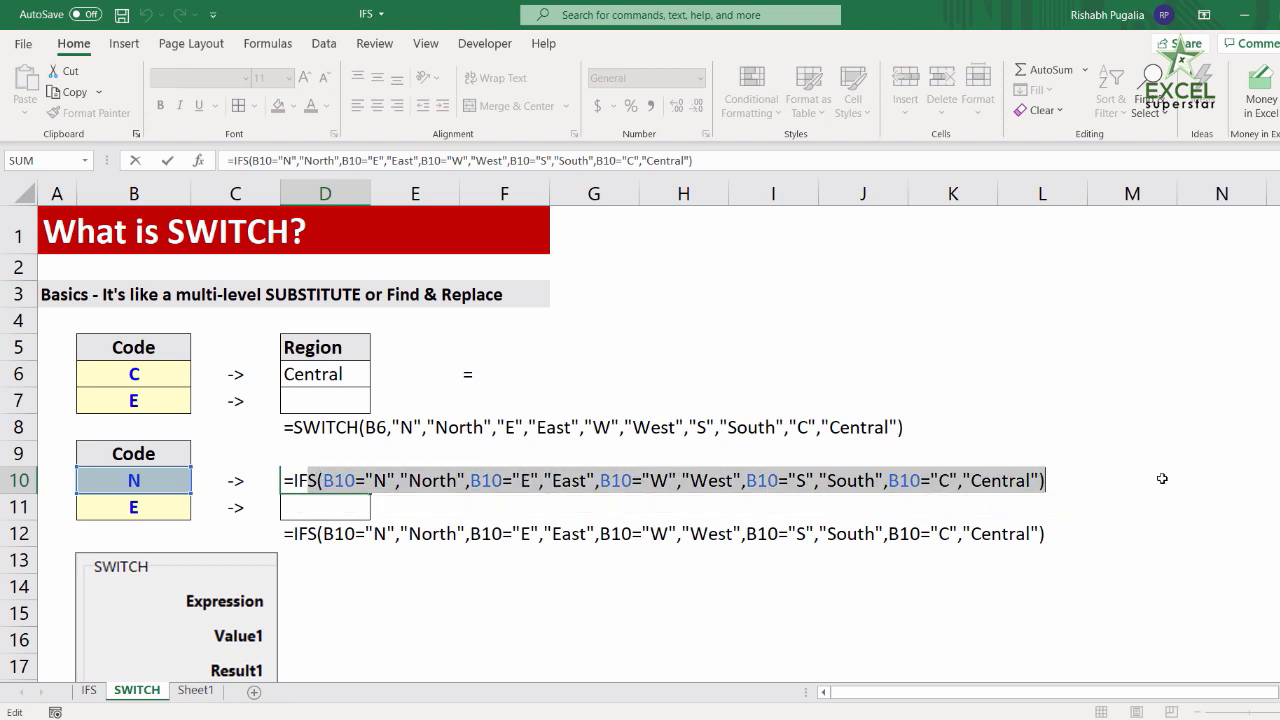
{"action": "key", "text": "Escape"}
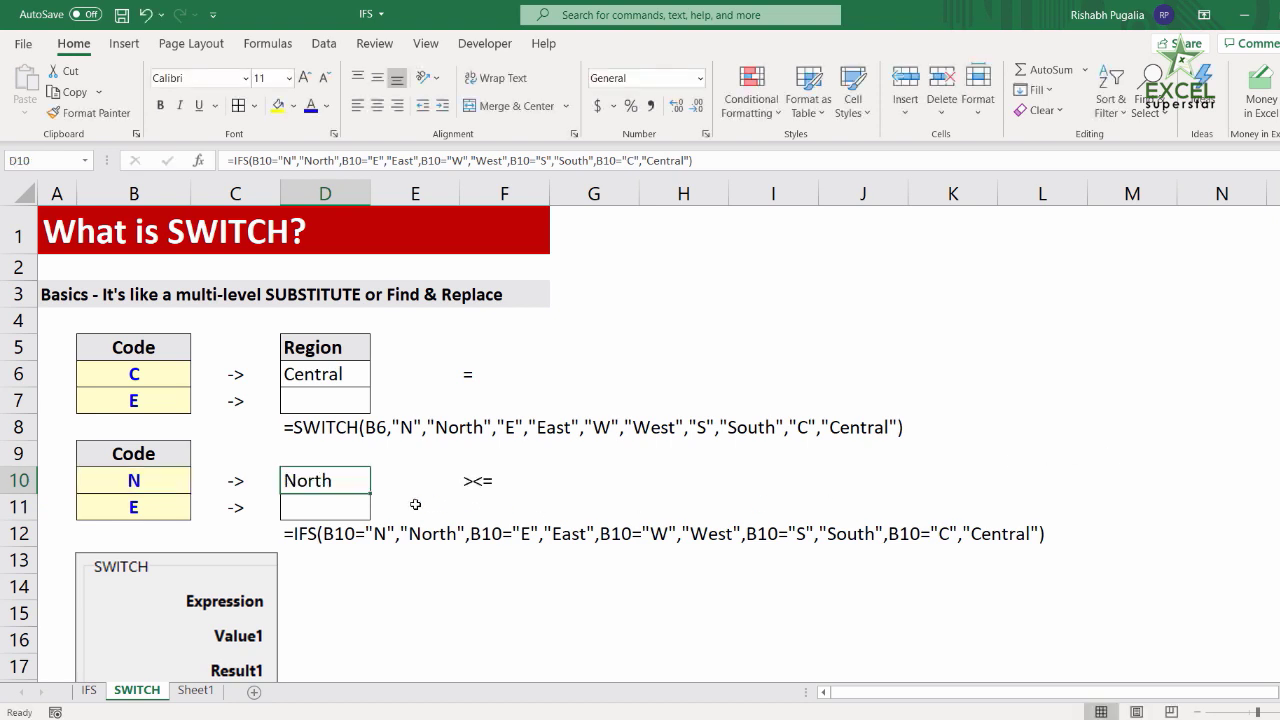
Step: Compare the SWITCH formula text in D8 with the IFS formula text in D12, and go to the IFS sheet
{"action": "double_click", "coordinate": [333, 428]}
{"action": "key", "text": "Escape"}
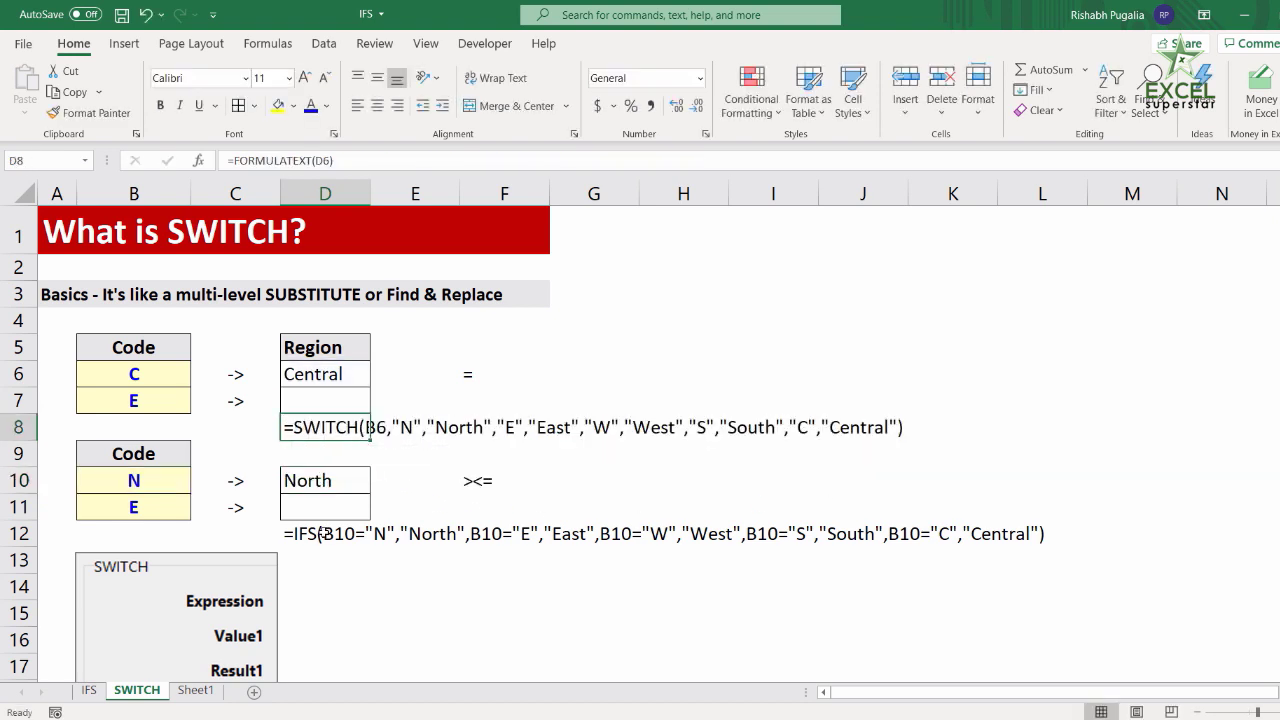
{"action": "left_click", "coordinate": [321, 537]}
{"action": "double_click", "coordinate": [321, 537]}
{"action": "key", "text": "Escape"}
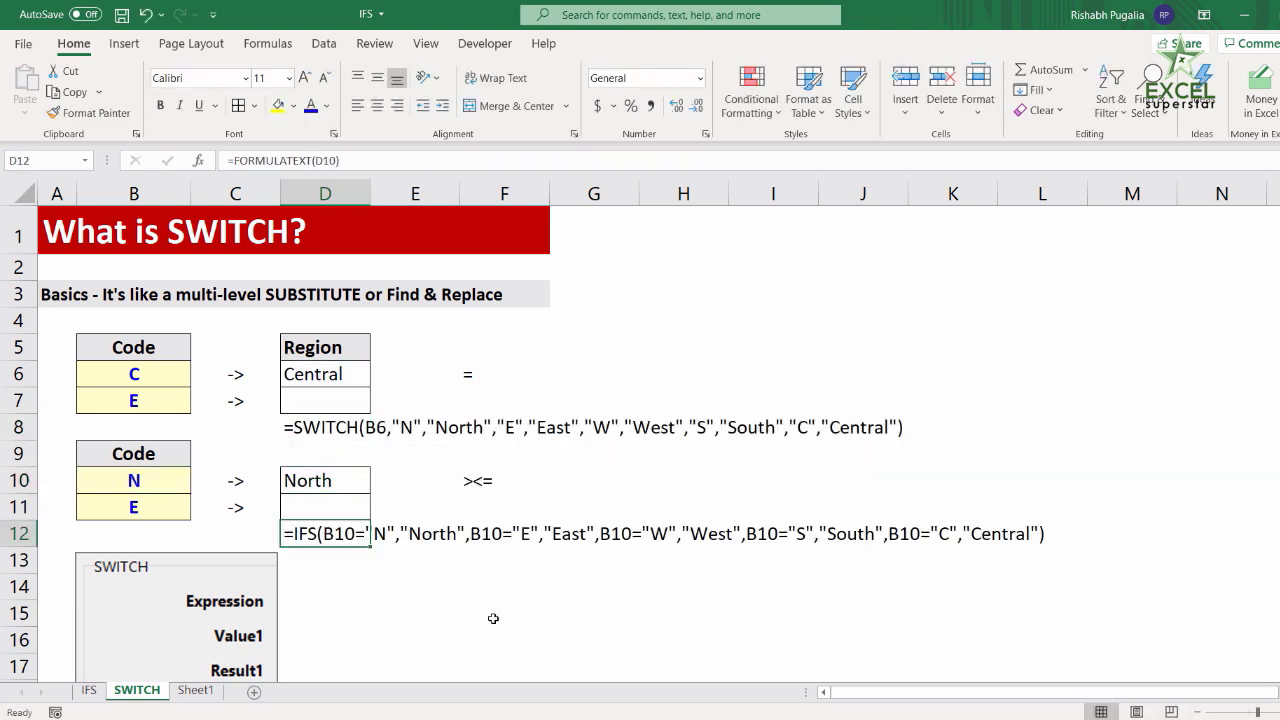
{"action": "left_click", "coordinate": [89, 691]}
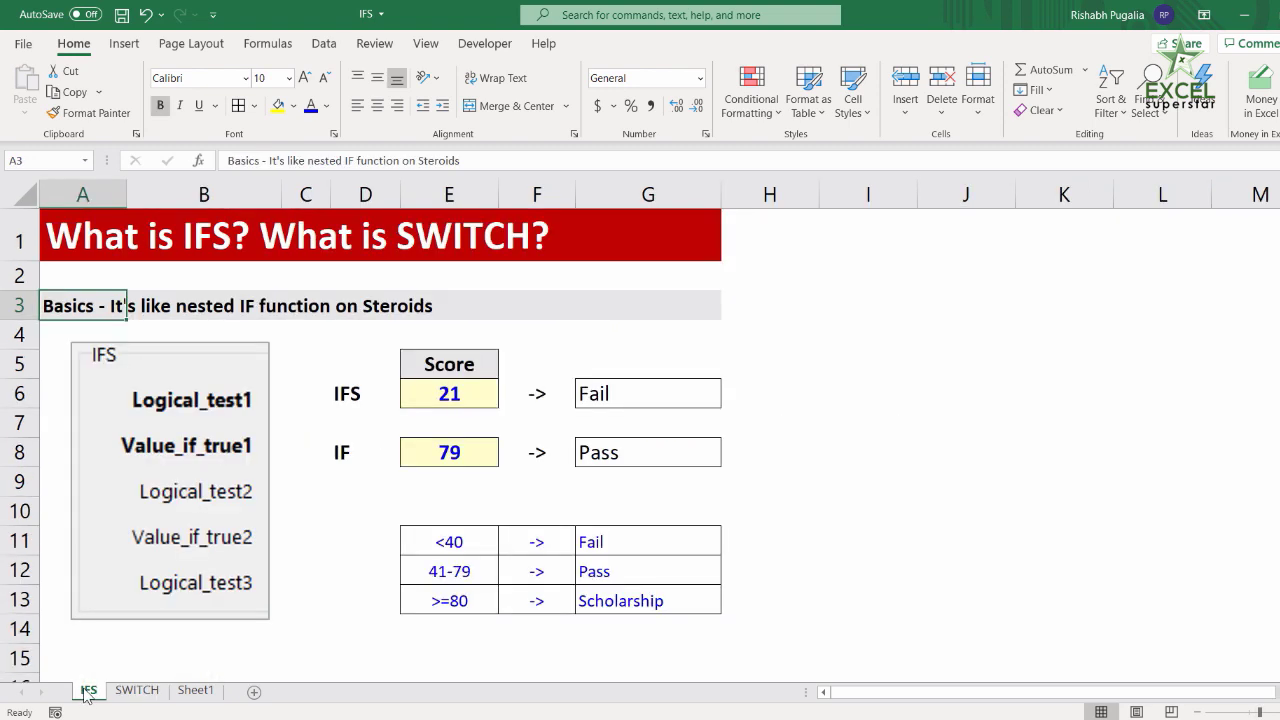